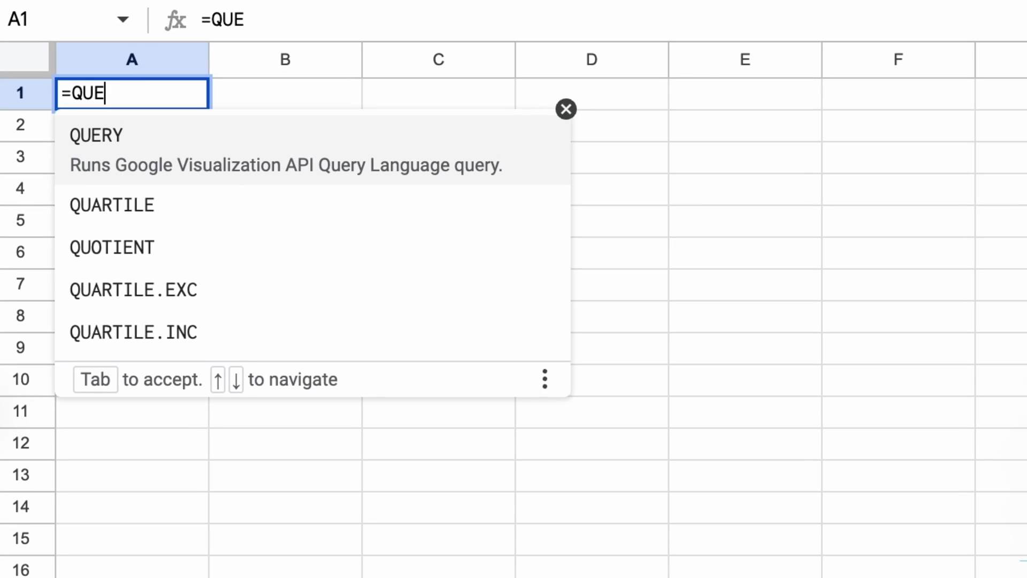
pyautogui.write('RY(I')
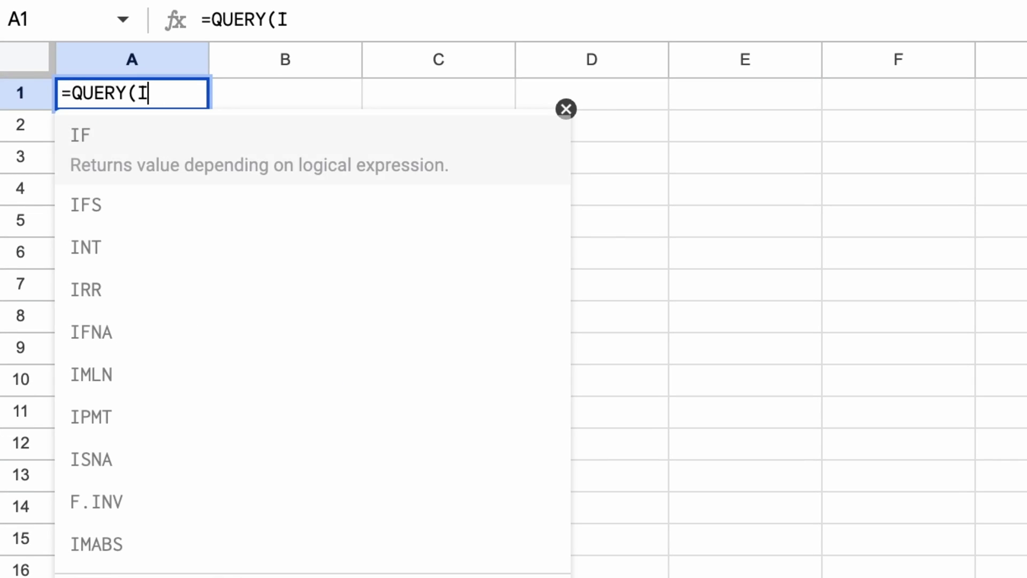
pyautogui.write('MPORTR')
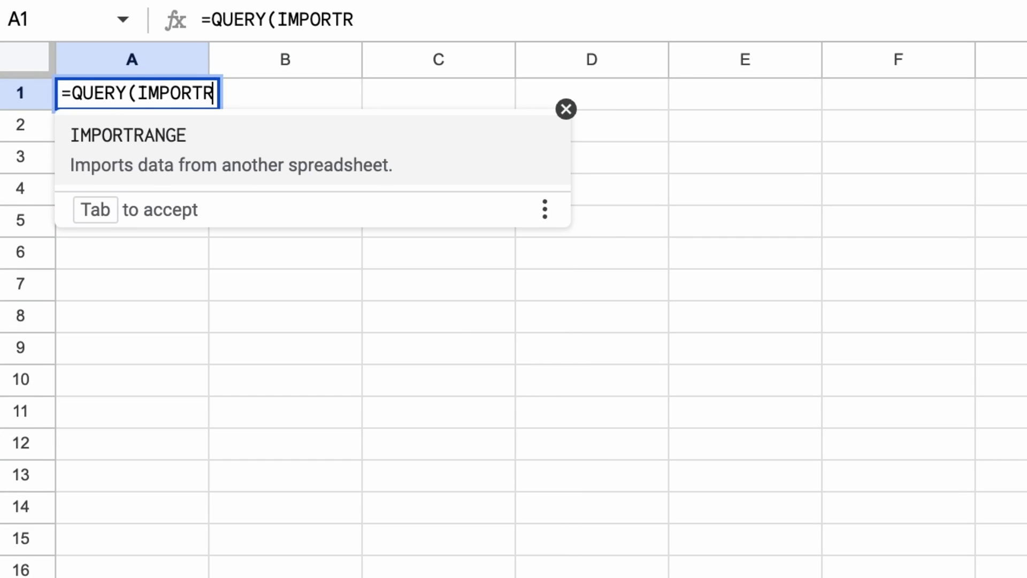
# Start Sheet2's A1 QUERY formula with IMPORTRANGE using the pasted source spreadsheet ID.
pyautogui.click(146, 135)
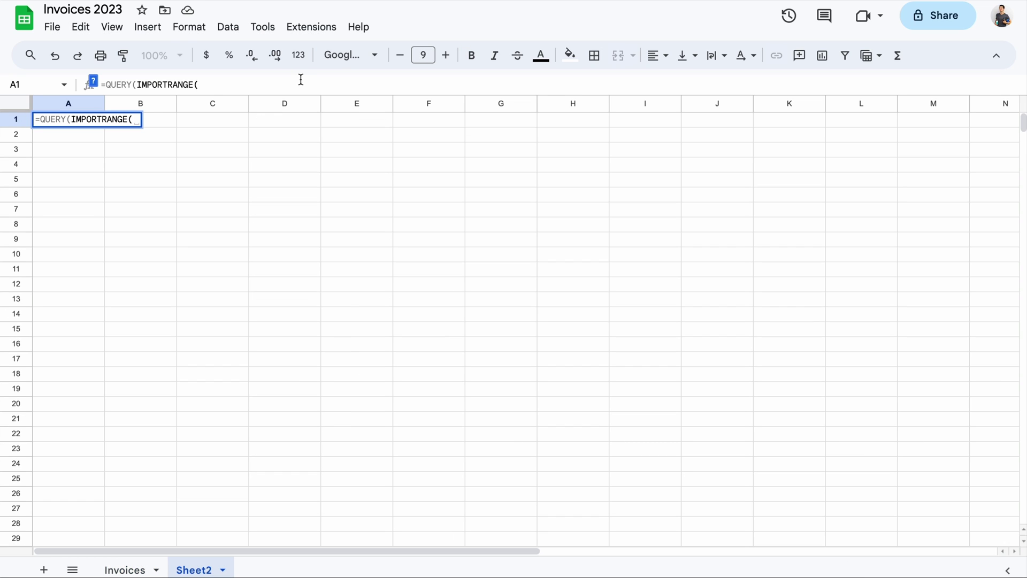
pyautogui.write('"')
pyautogui.hotkey('ctrl', 'v')
pyautogui.write('"')
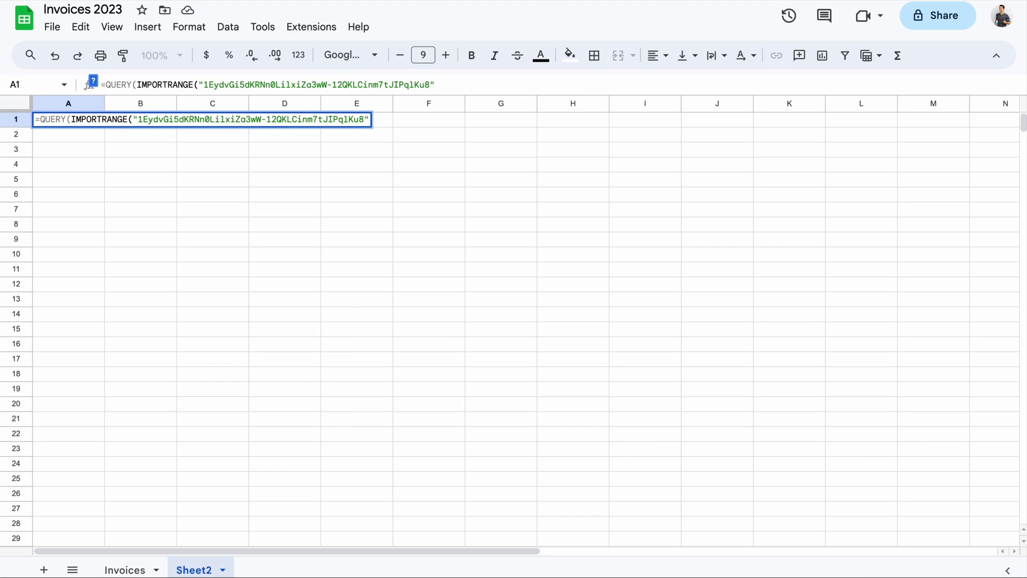
pyautogui.write(', "')
pyautogui.write('A1')
pyautogui.write(':E"')
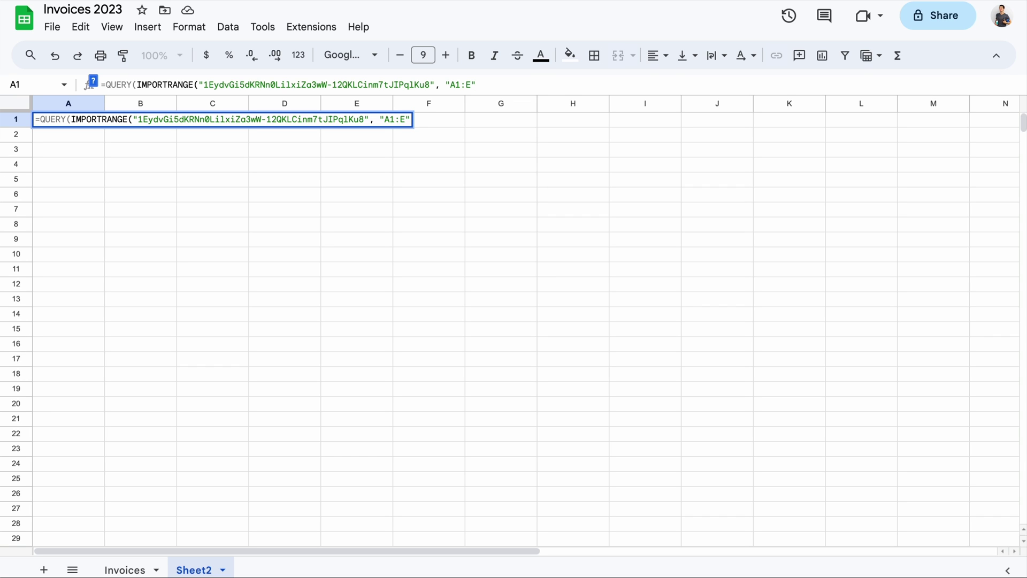
pyautogui.write('), ')
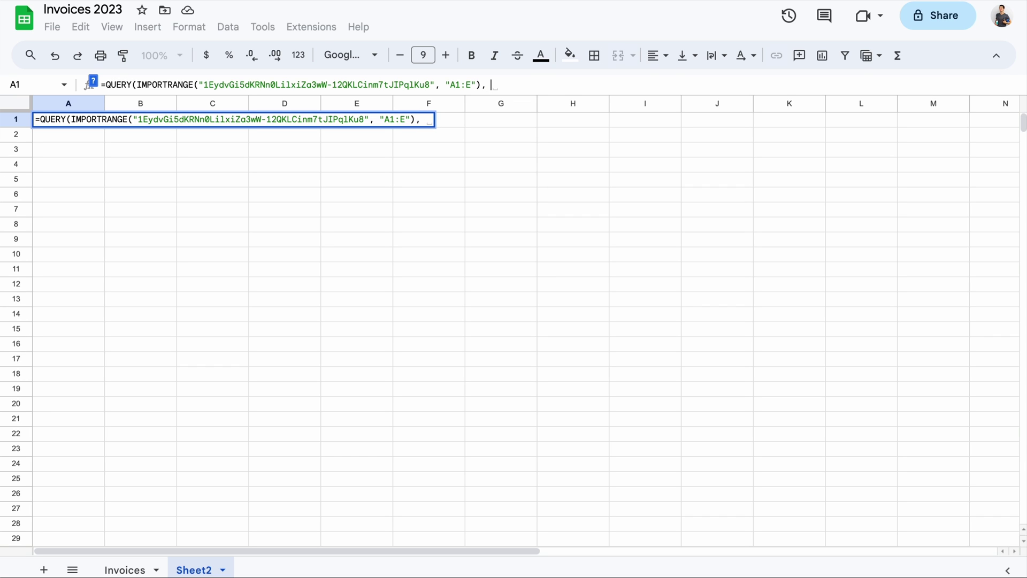
pyautogui.write('"')
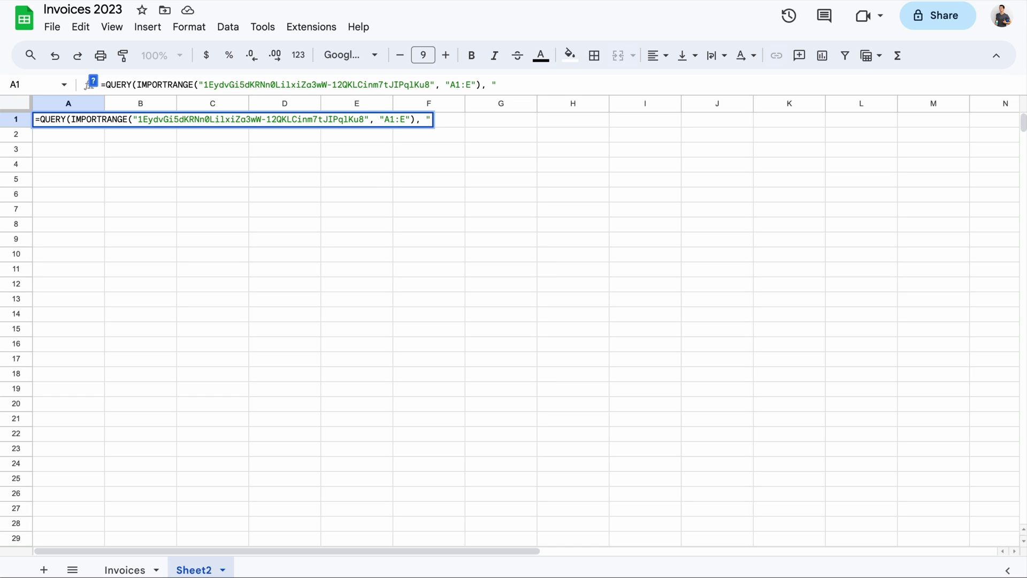
pyautogui.write('SELECT ')
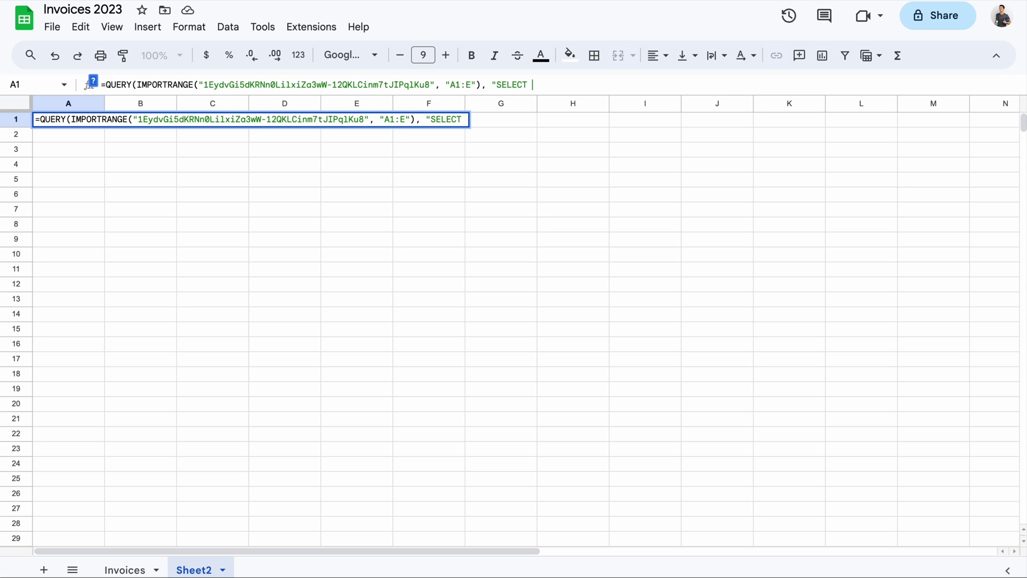
pyautogui.write('Col1,')
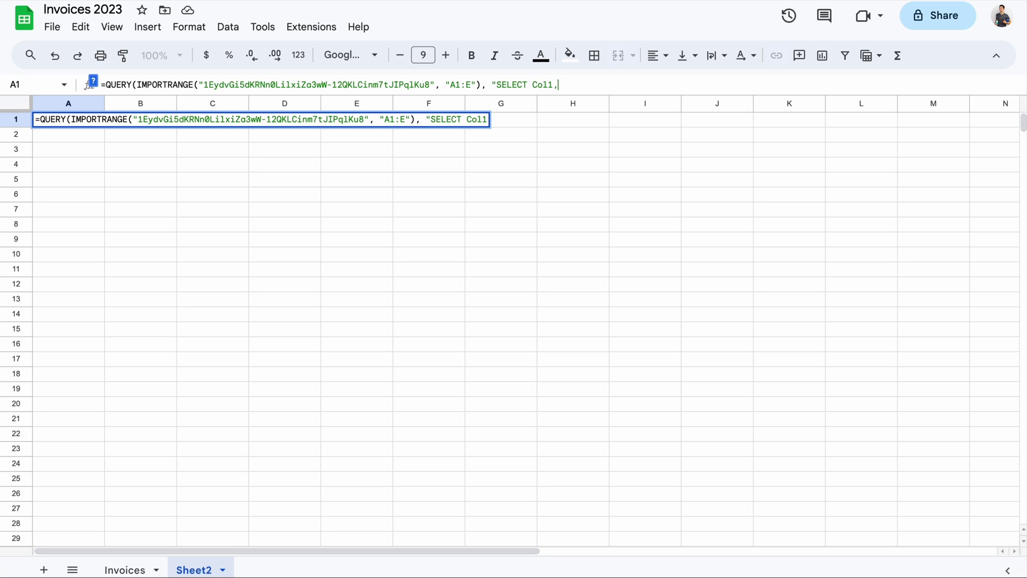
pyautogui.write(' Col3, Col5')
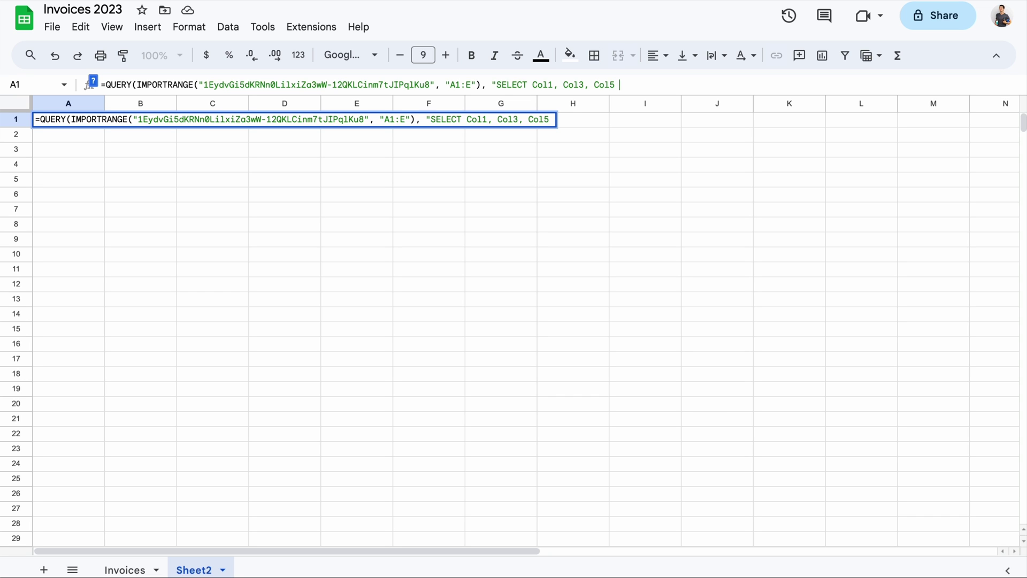
pyautogui.write(' WHERE ')
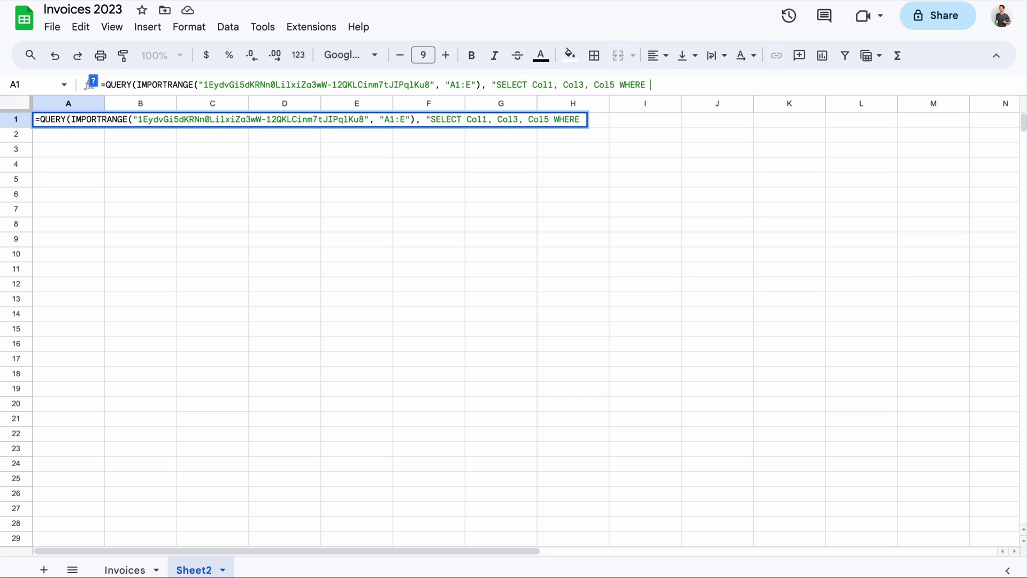
pyautogui.write('Col')
pyautogui.write("4 = 'no'")
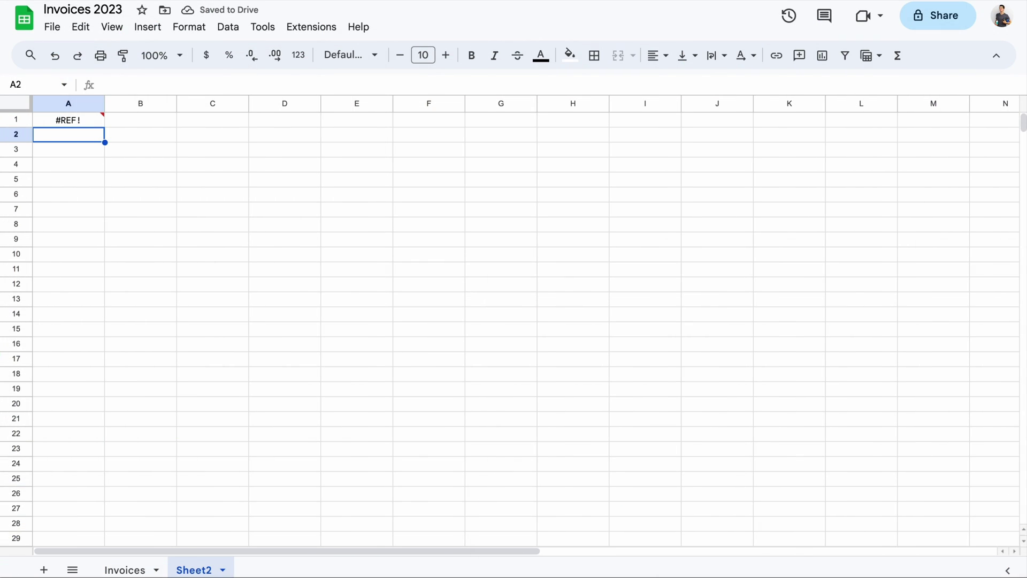
# Allow access to the source spreadsheet, review the unpaid invoices, then delete A1's formula.
pyautogui.click(89, 117)
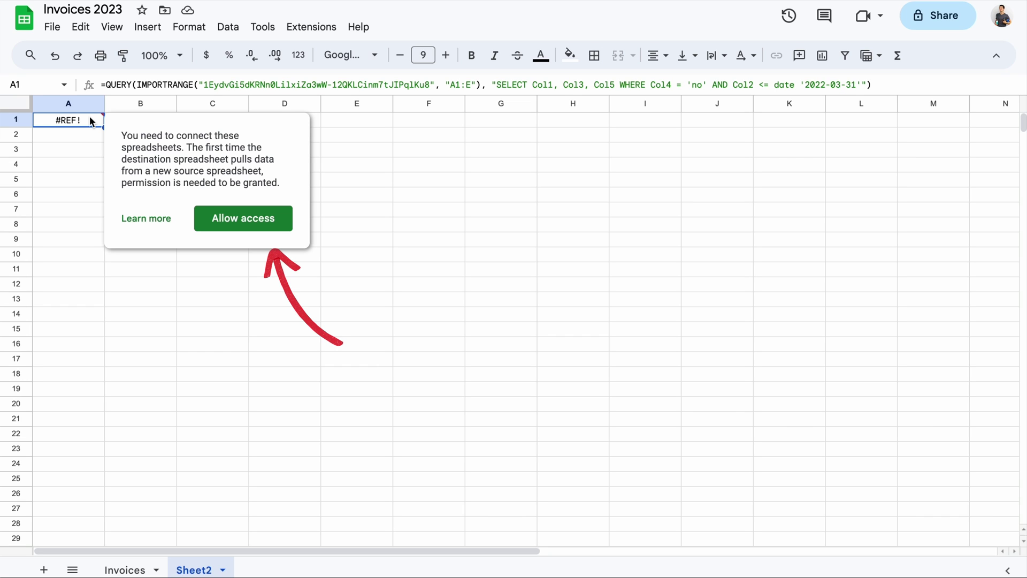
pyautogui.click(221, 217)
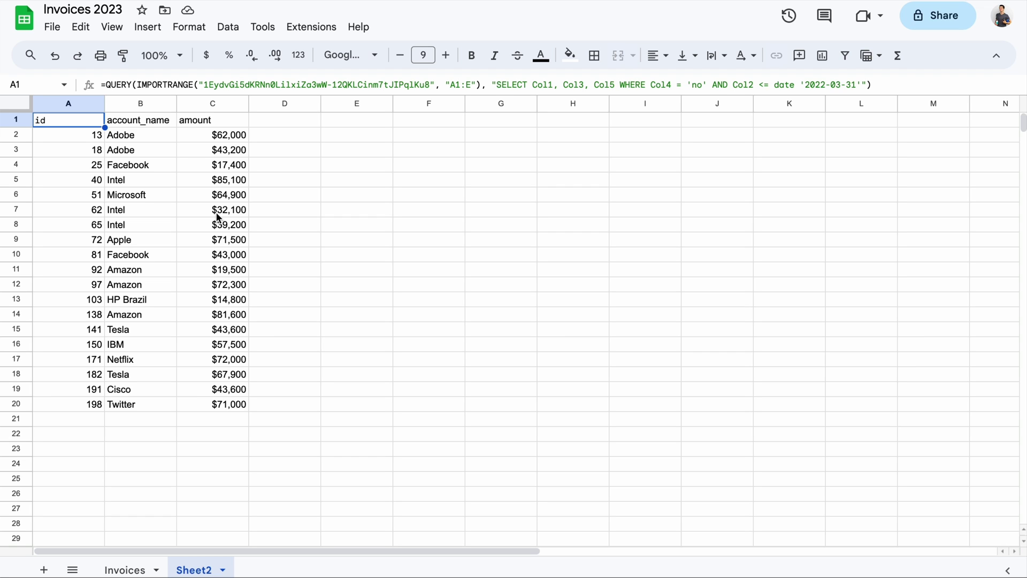
pyautogui.press('Delete')
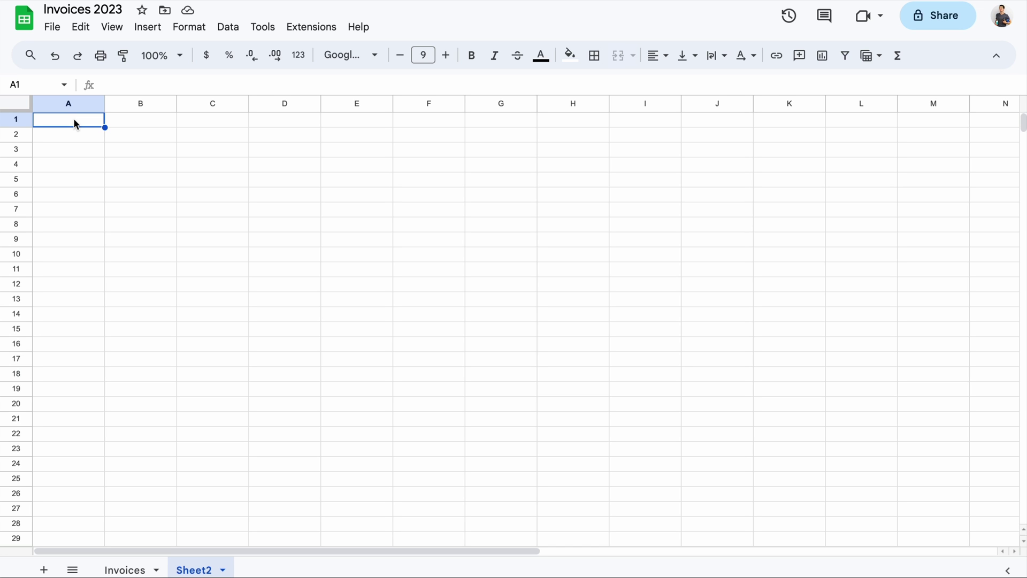
pyautogui.write('=QUERY')
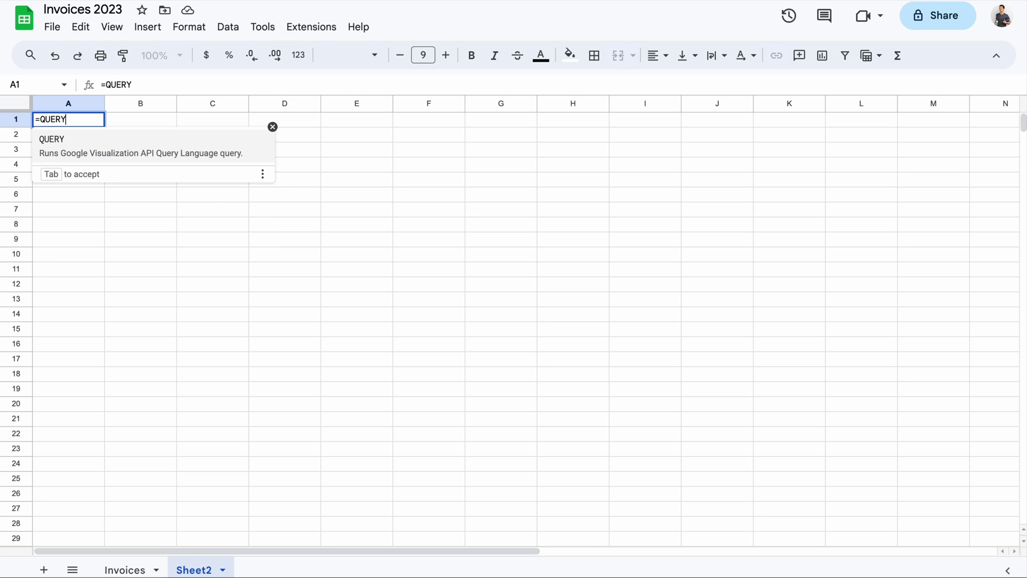
pyautogui.write('(')
pyautogui.write('Import')
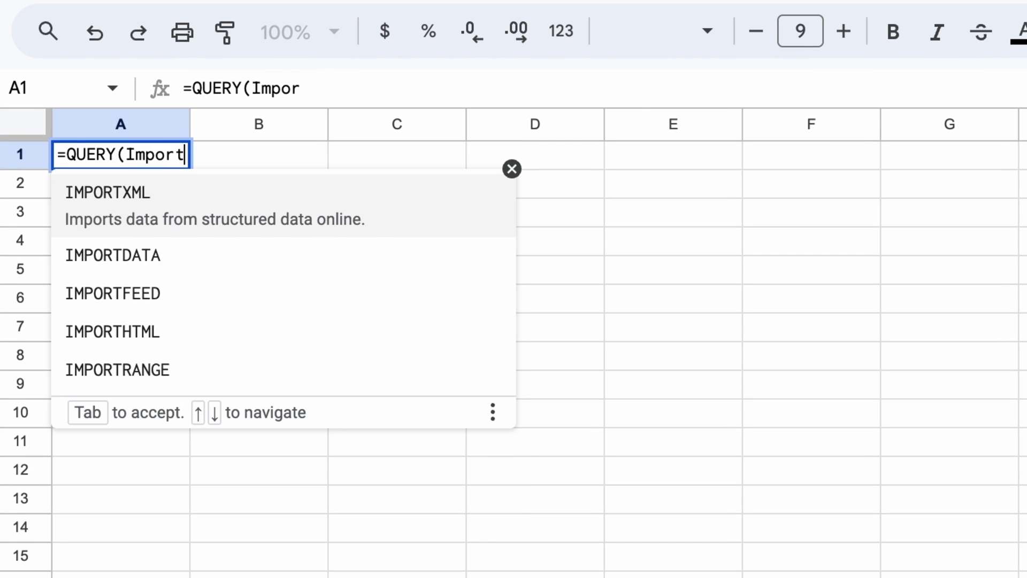
pyautogui.write('r')
# Rebuild A1's IMPORTRANGE query and wrap the imported range and Invoices!A1:E in braces.
pyautogui.click(117, 193)
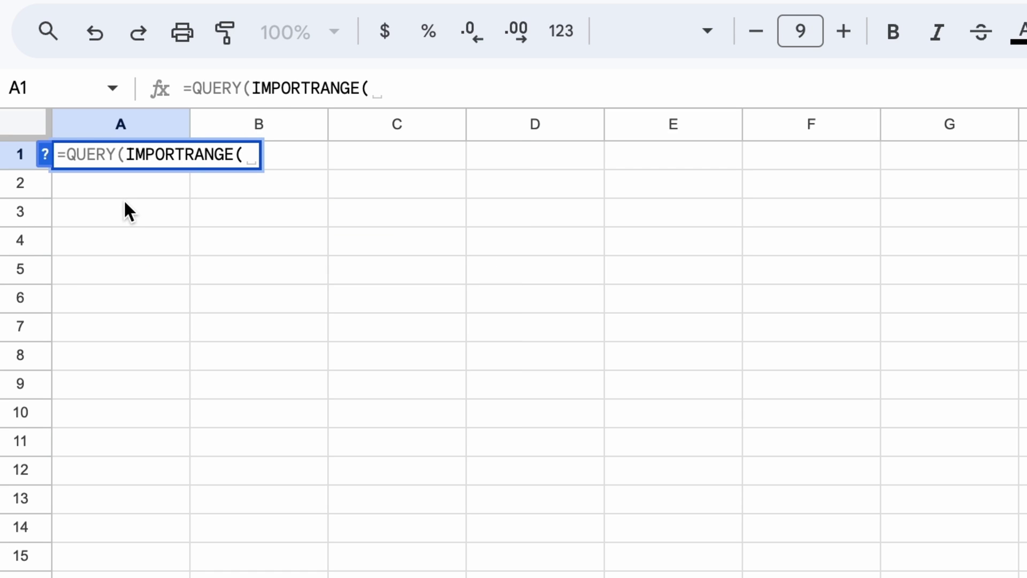
pyautogui.write('"')
pyautogui.hotkey('ctrl', 'v')
pyautogui.write('", "A1:')
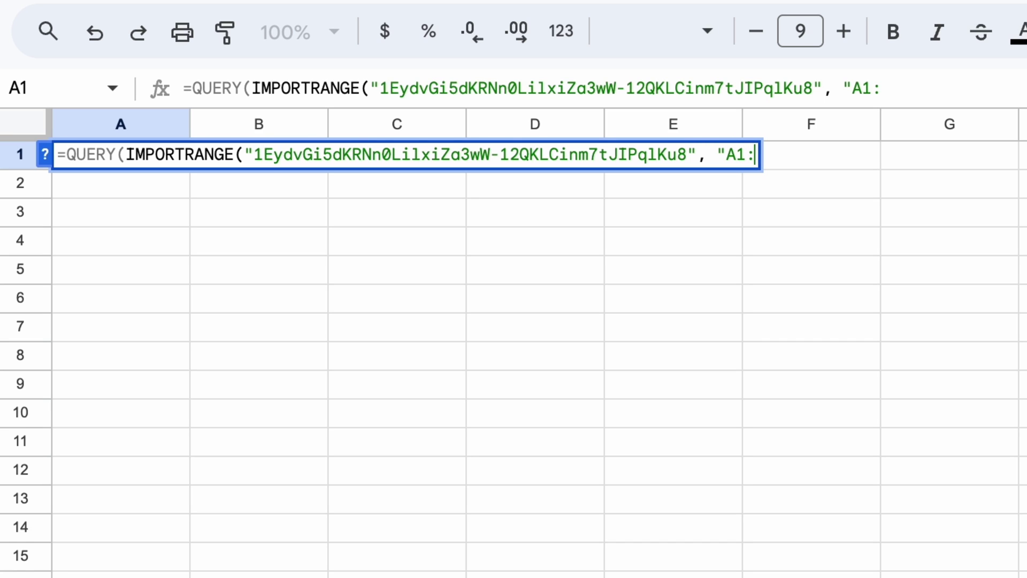
pyautogui.write('E"')
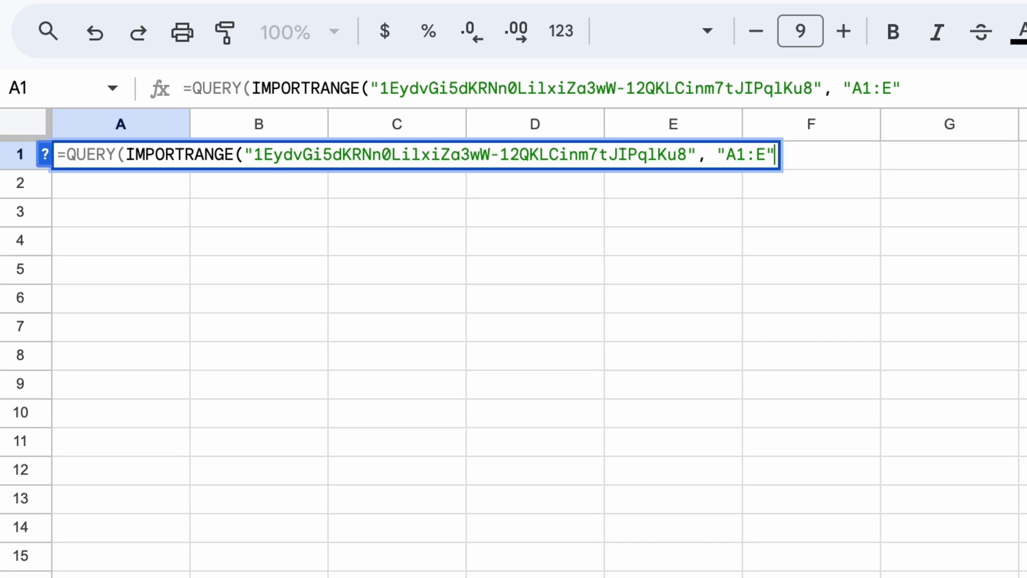
pyautogui.write(')')
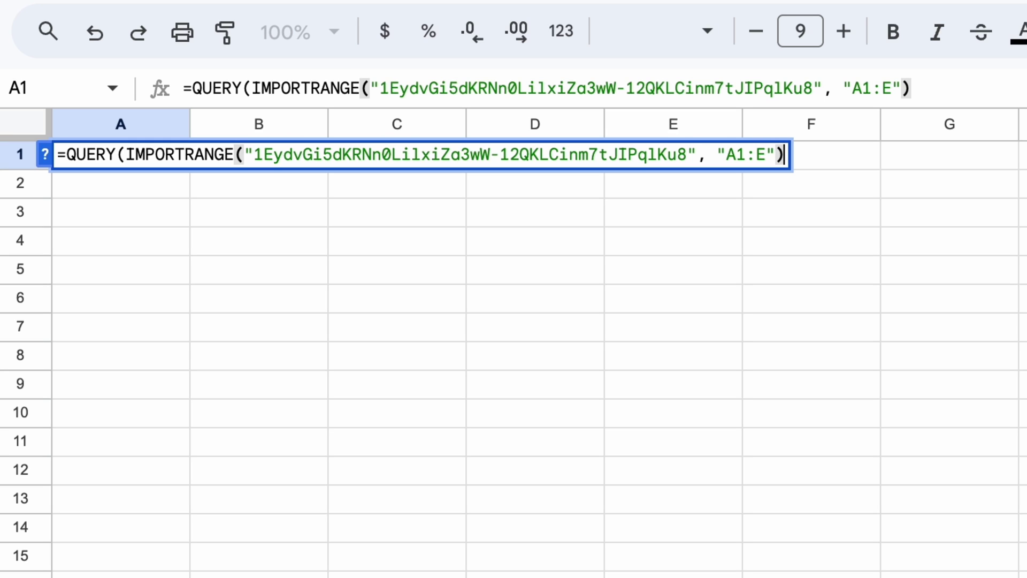
pyautogui.write('; ')
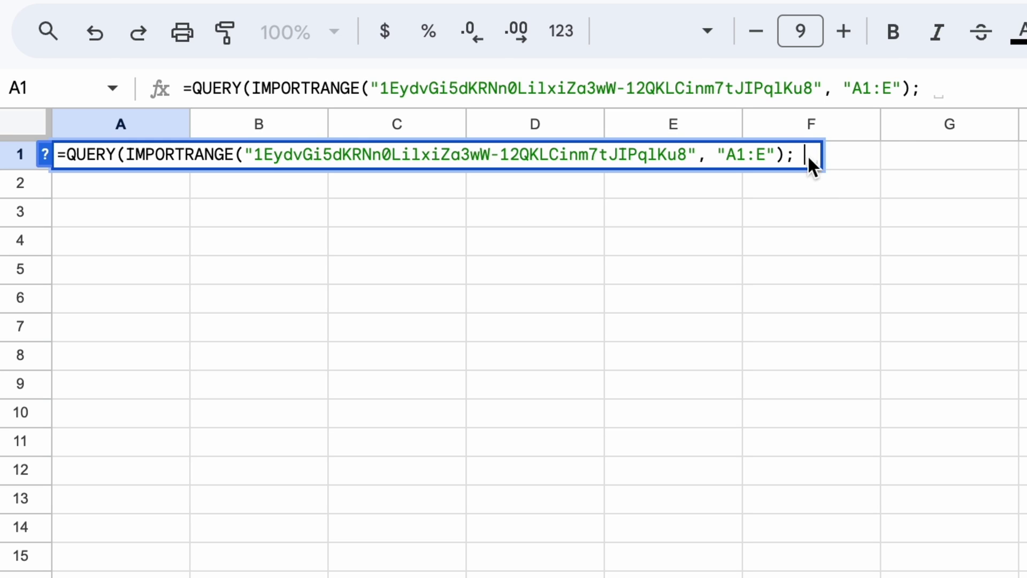
pyautogui.write('Invoices!A1:E')
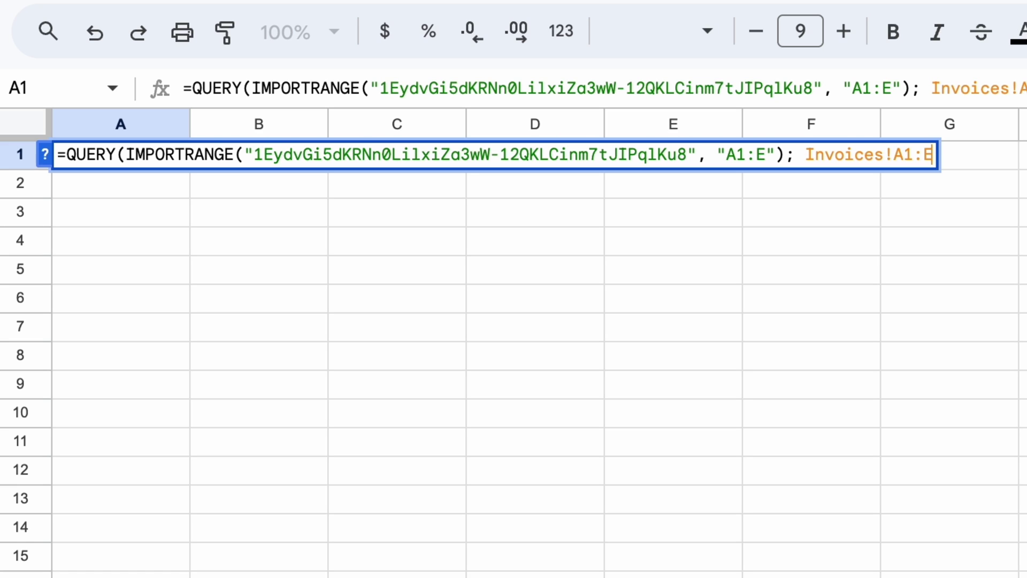
pyautogui.write('}')
pyautogui.click(127, 154)
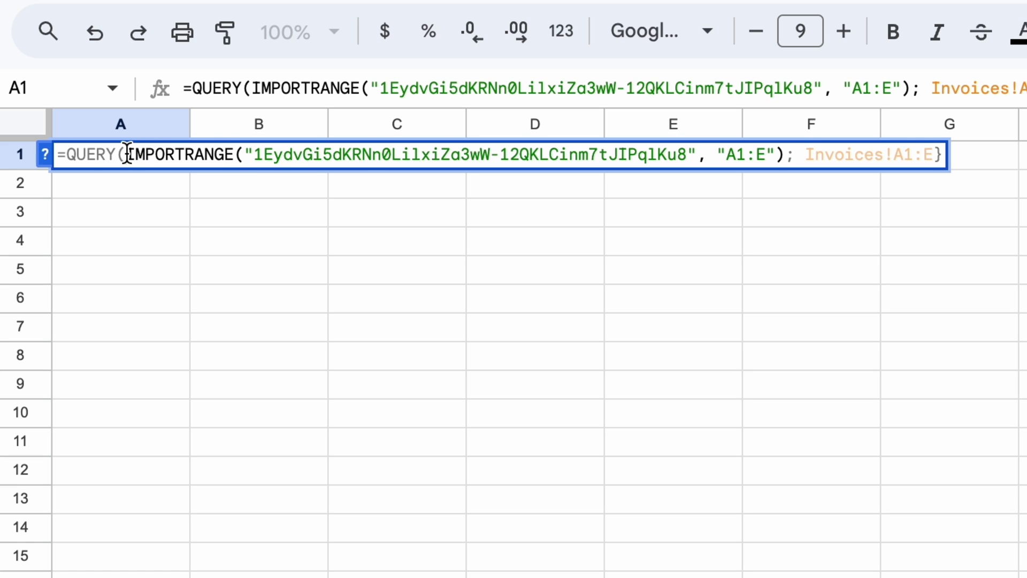
pyautogui.write('{')
pyautogui.click(951, 154)
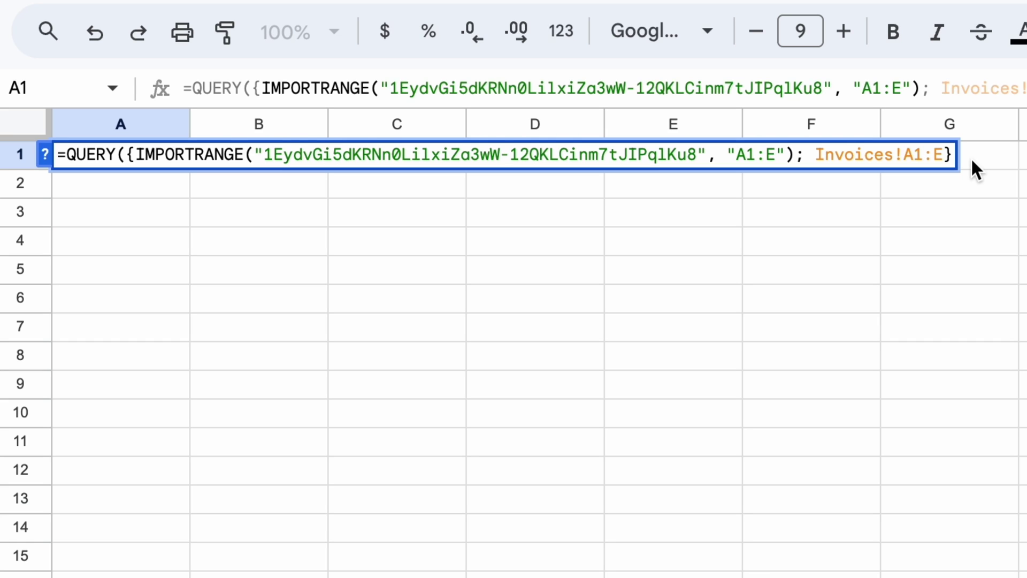
pyautogui.write(', "')
pyautogui.write('SELEC')
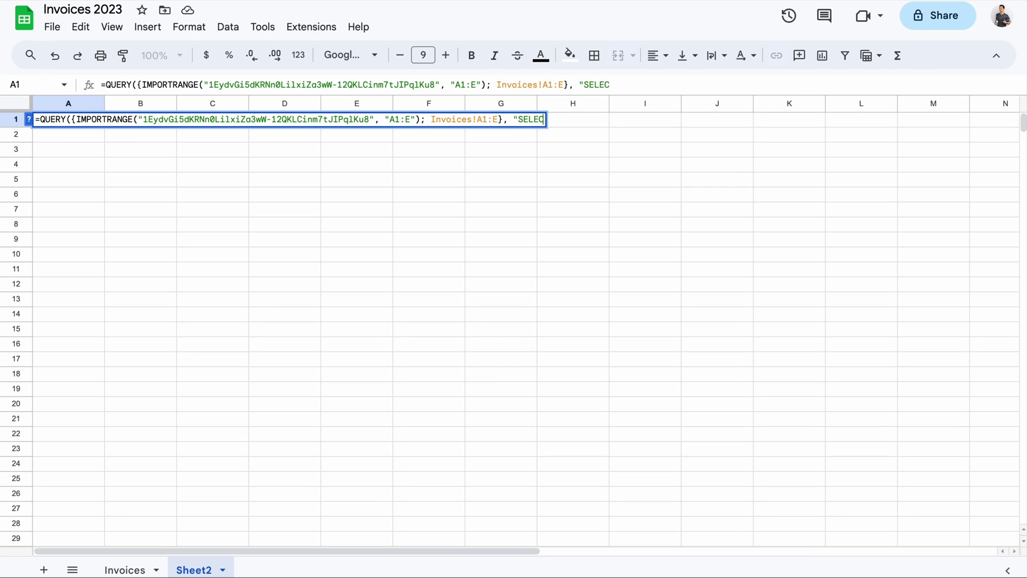
pyautogui.write("T * WHERE Col4 = 'no'")
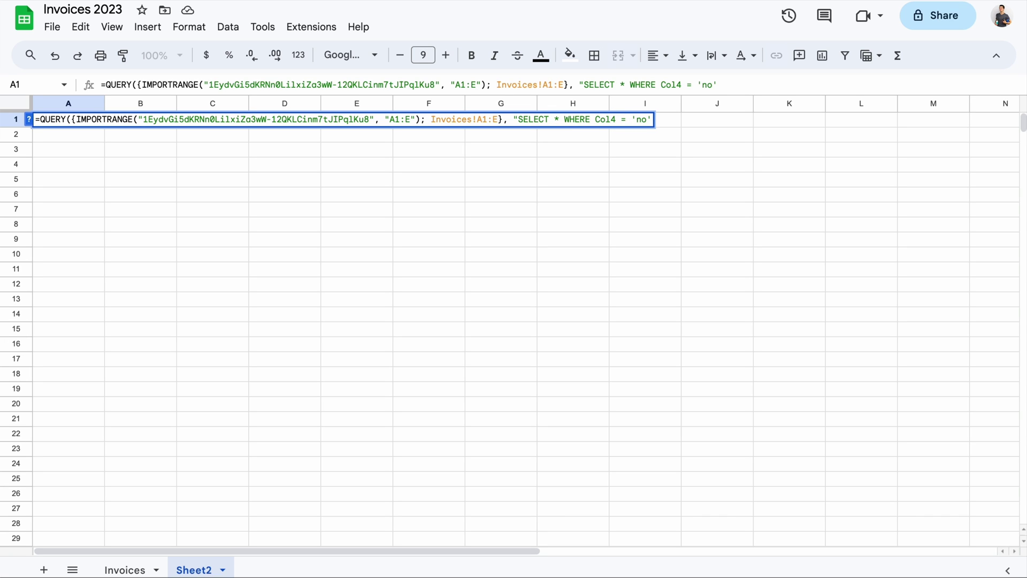
pyautogui.write(' ORDER BY ')
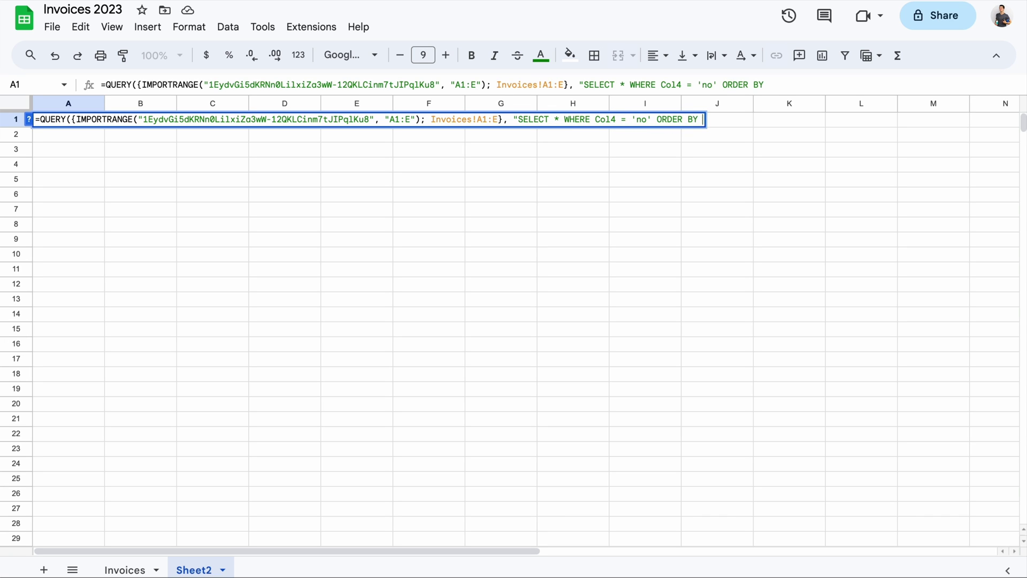
pyautogui.write('Col5 desc")')
# Run the query for Col4 = 'no' sorted by Col5 descending, then view Invoices 2021.
pyautogui.press('Return')
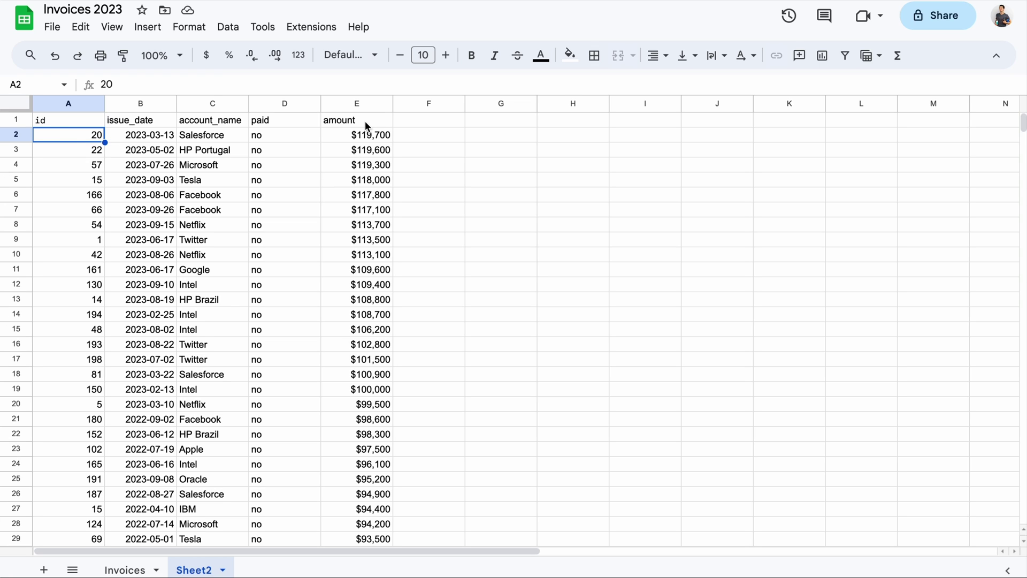
pyautogui.click(55, 121)
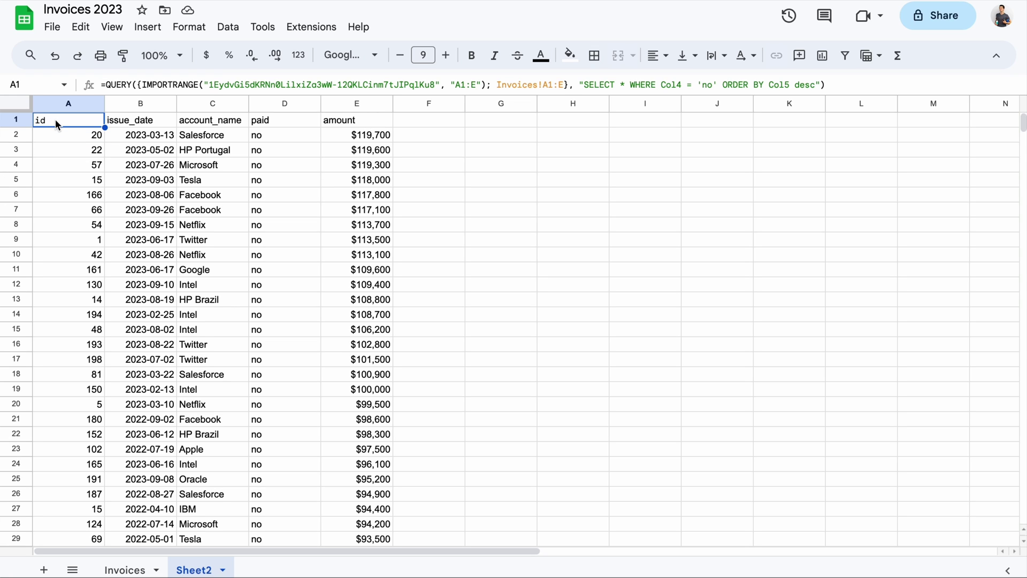
pyautogui.hotkey('ctrl', 'Tab')
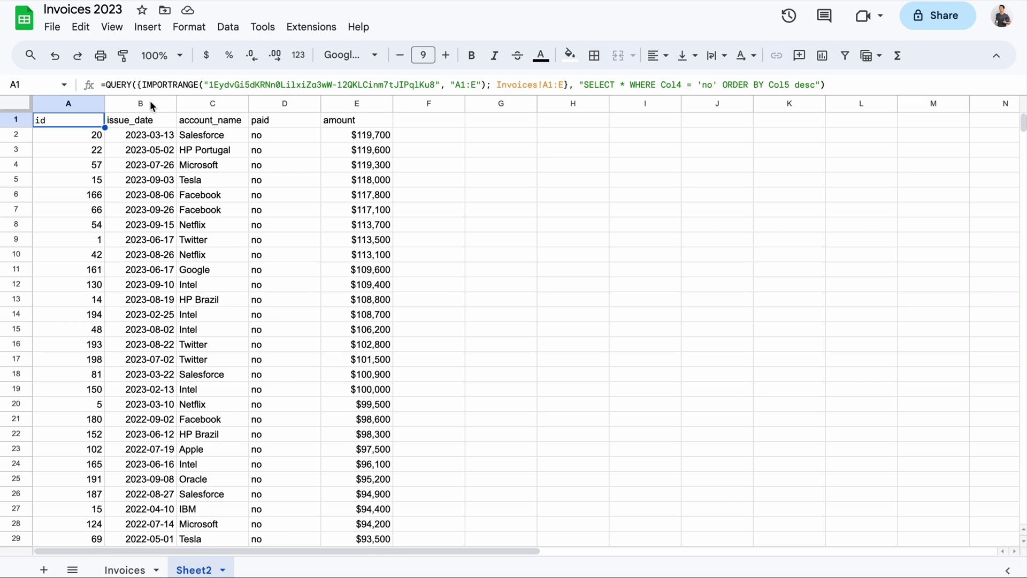
# Replace Invoices!A1:E in the query with IMPORTRANGE of the second spreadsheet's A1:E.
pyautogui.click(497, 85)
pyautogui.moveTo(498, 85); pyautogui.dragTo(567, 86)
pyautogui.write('IMPORT')
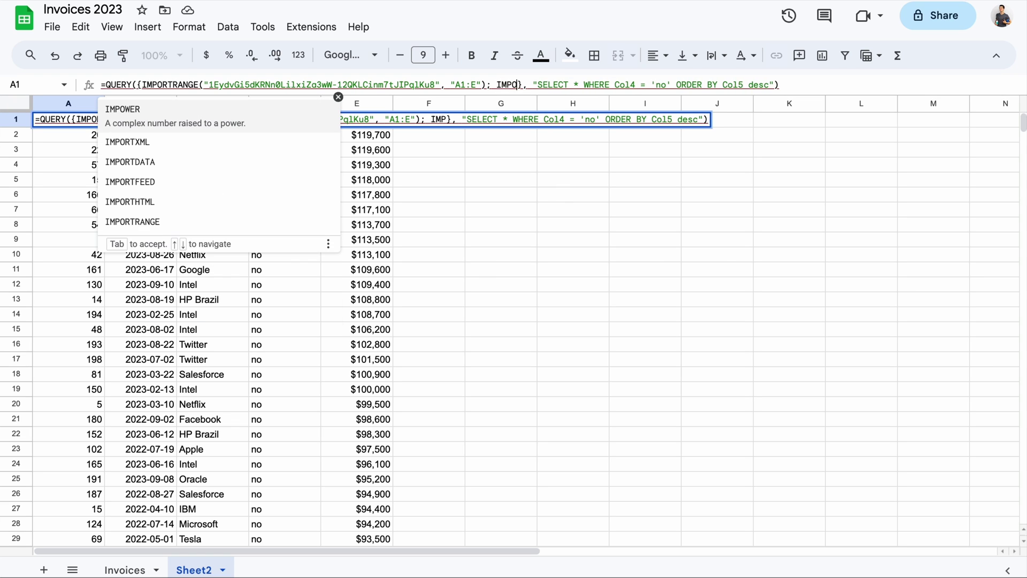
pyautogui.write('RANGE("')
pyautogui.hotkey('ctrl', 'v')
pyautogui.write('", "A1")')
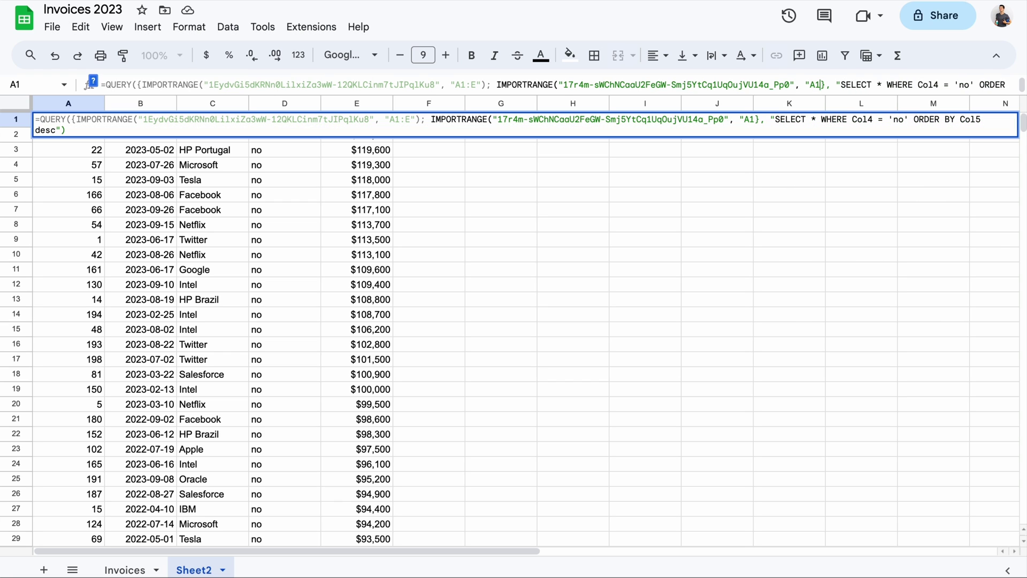
pyautogui.write(':E')
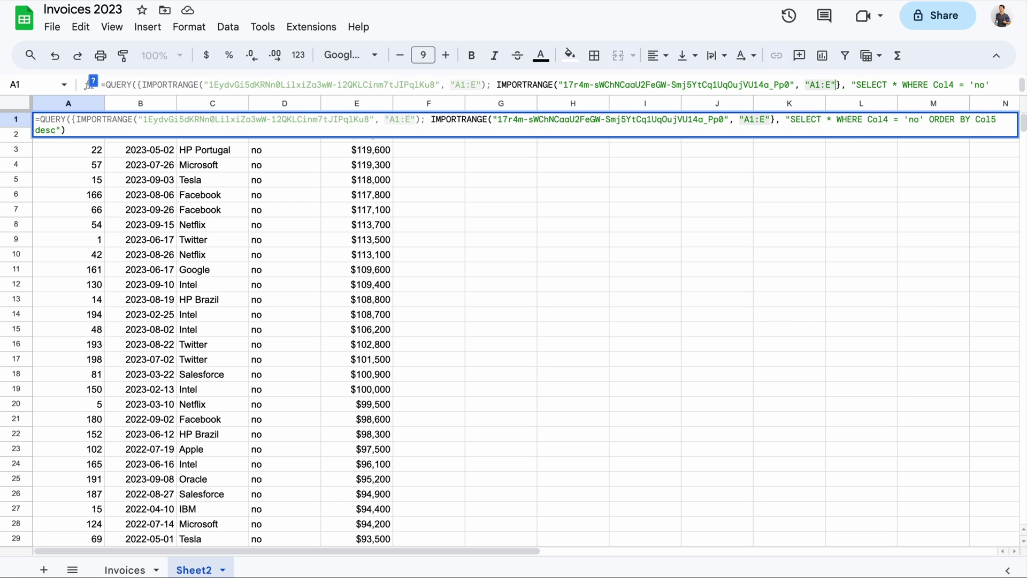
pyautogui.press('Return')
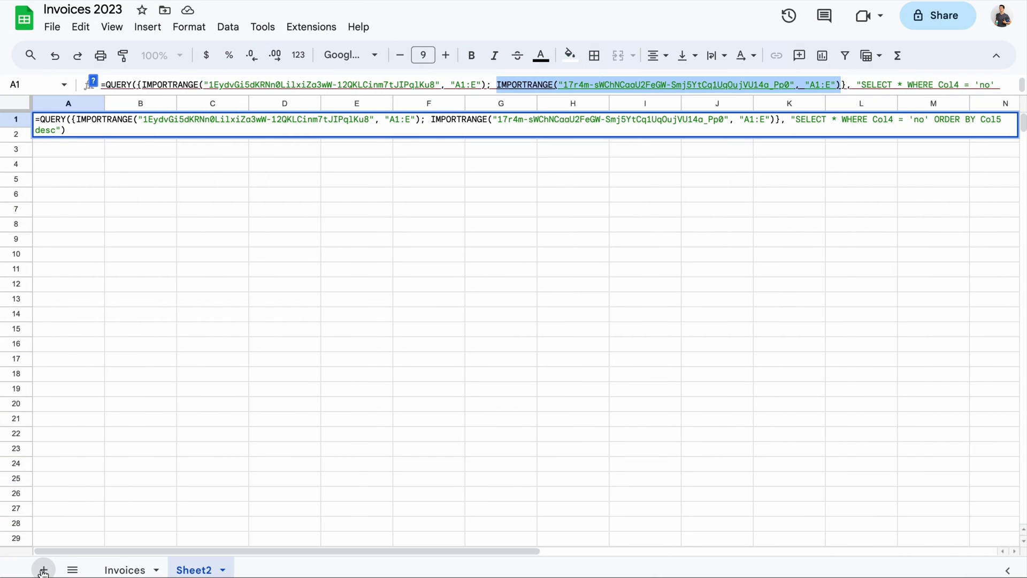
# Add Sheet5 with an IMPORTRANGE of the other spreadsheet's A1:E and allow access.
pyautogui.click(43, 570)
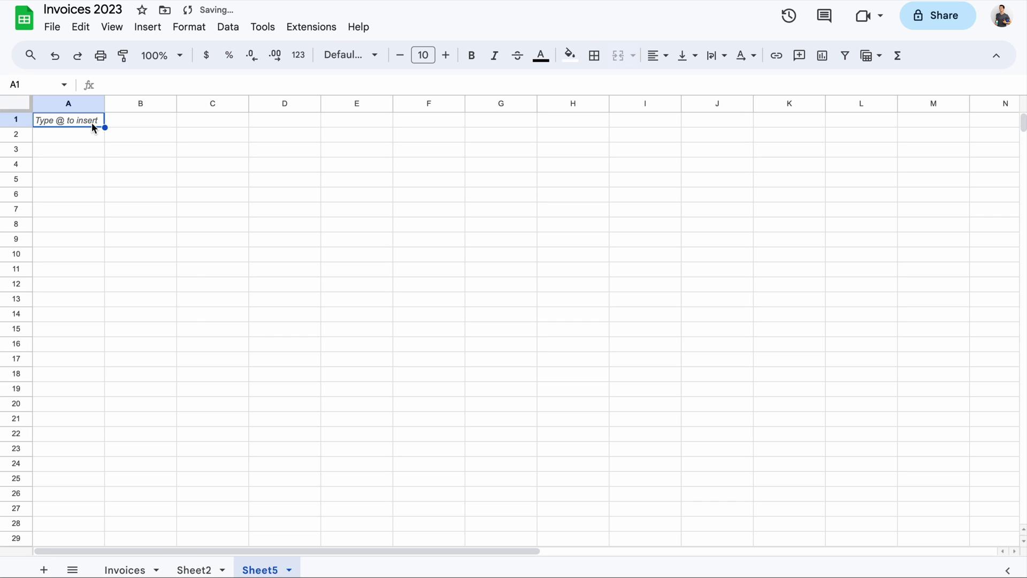
pyautogui.click(119, 85)
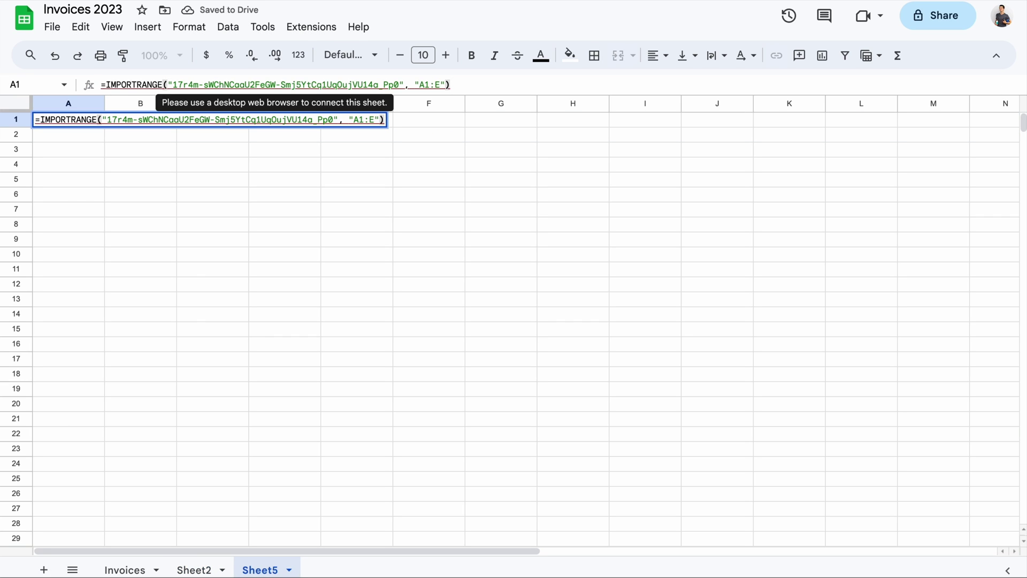
pyautogui.press('Return')
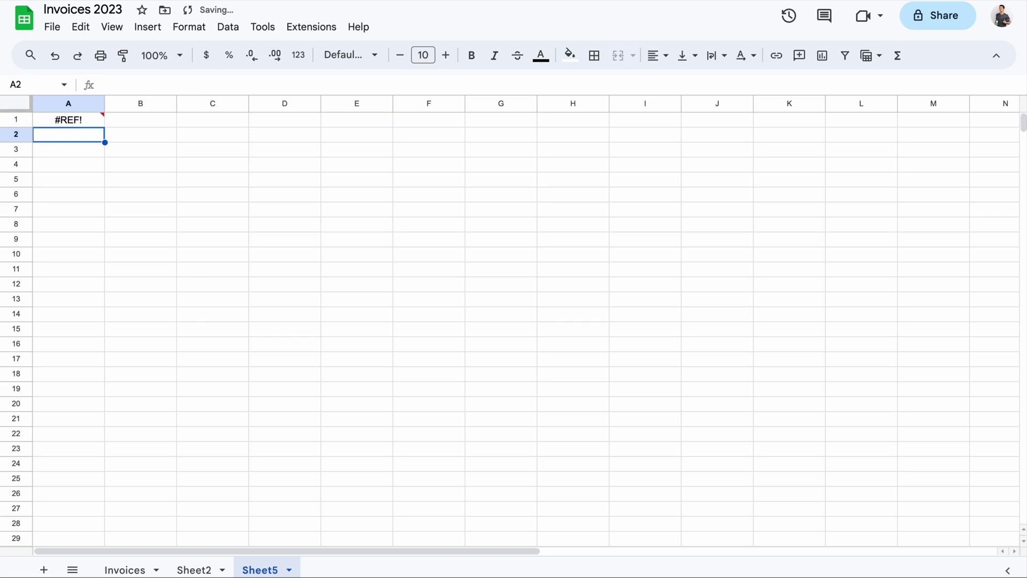
pyautogui.click(80, 119)
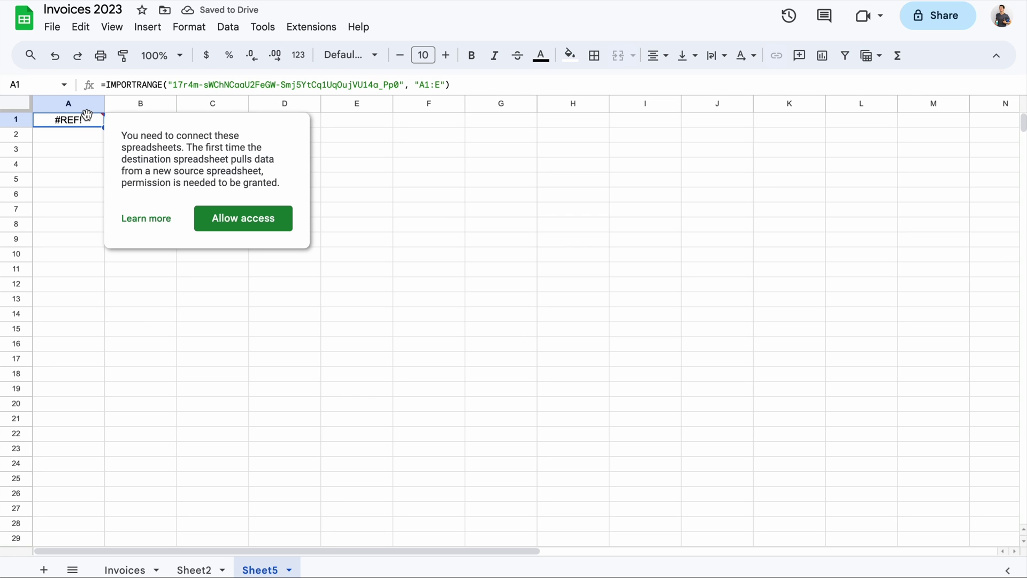
pyautogui.click(244, 218)
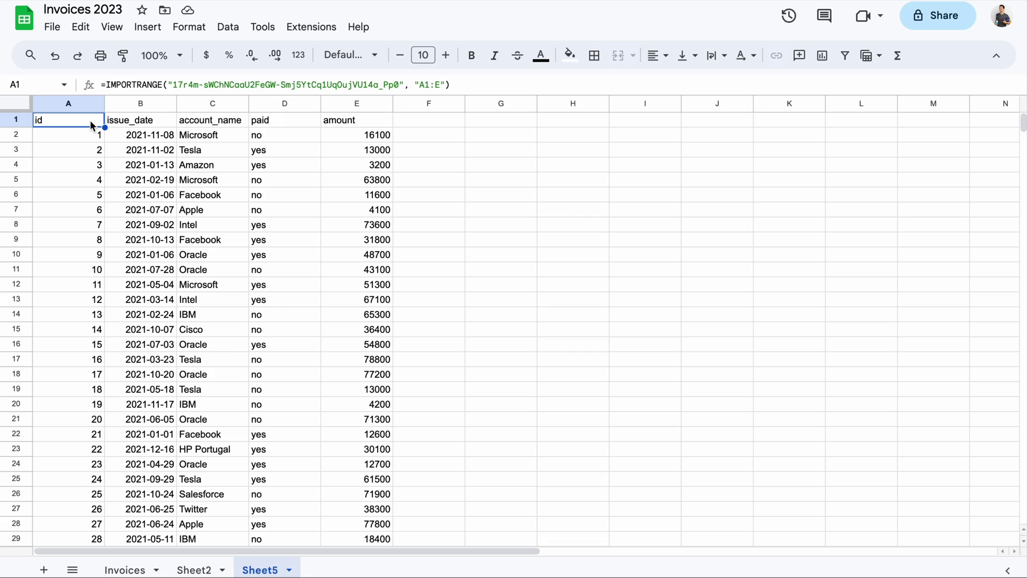
# Clear Sheet5's import, then remove the semicolon between Sheet2's two imports.
pyautogui.press('Delete')
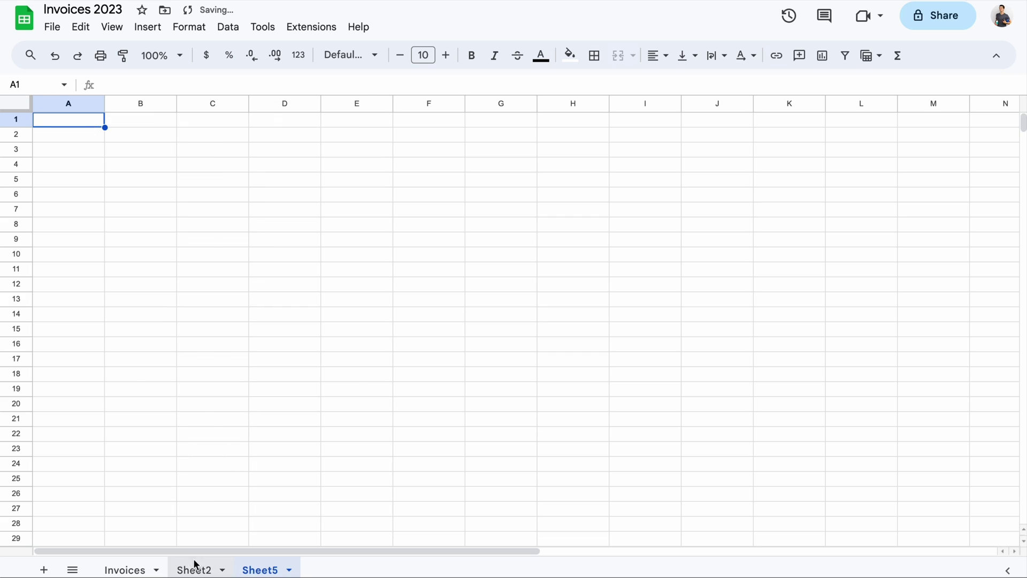
pyautogui.click(194, 569)
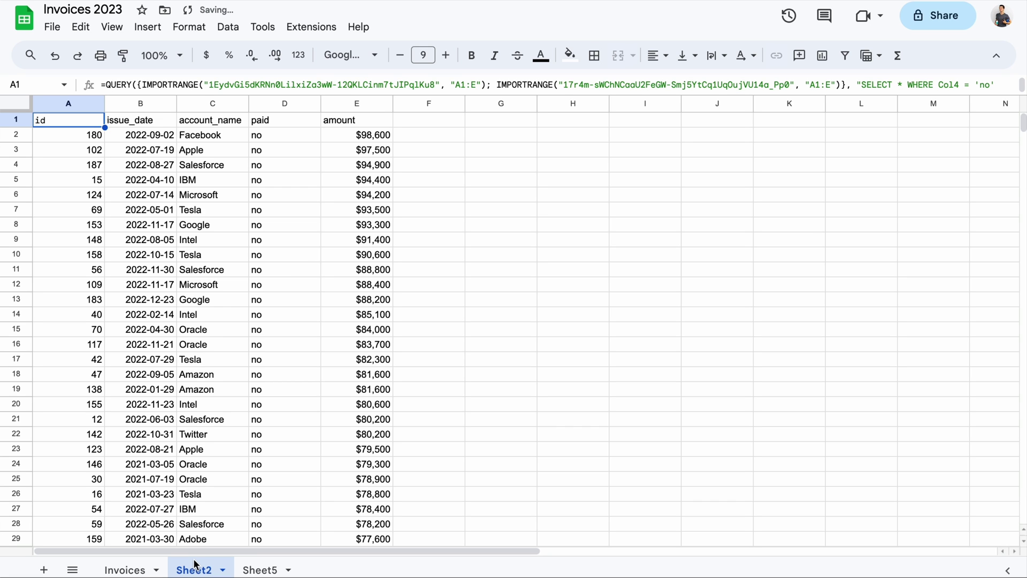
pyautogui.click(491, 84)
pyautogui.press('BackSpace')
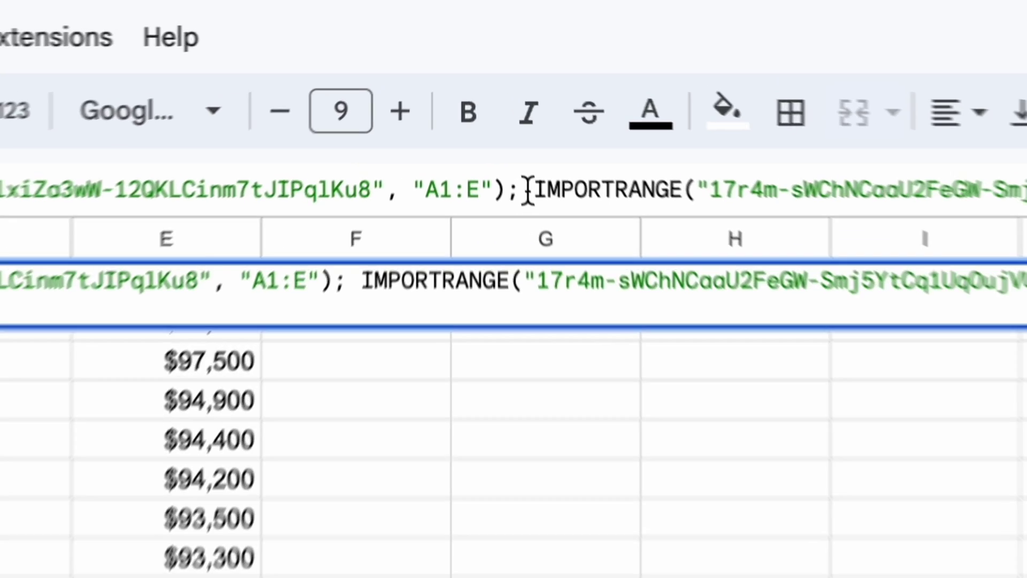
pyautogui.write(',')
pyautogui.press('Return')
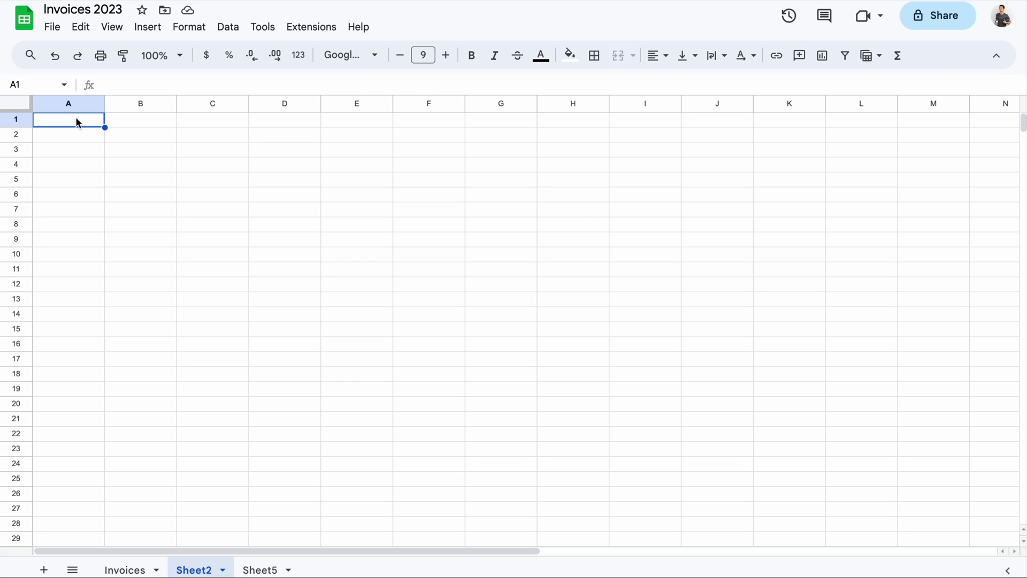
# Paste QUERY({IMPORTRANGE; IMPORTRANGE; Invoices!A1:E}, "SELECT *") into Sheet2's A1.
pyautogui.doubleClick(75, 121)
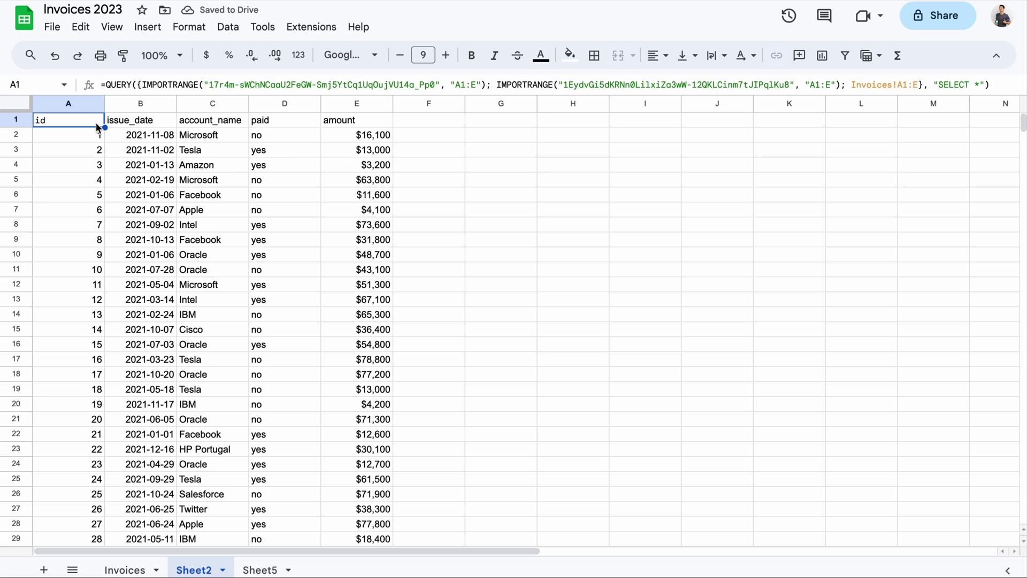
pyautogui.scroll(-10, 160, 386)
pyautogui.scroll(-10, 160, 386)
pyautogui.scroll(-5, 160, 386)
pyautogui.scroll(-1, 160, 386)
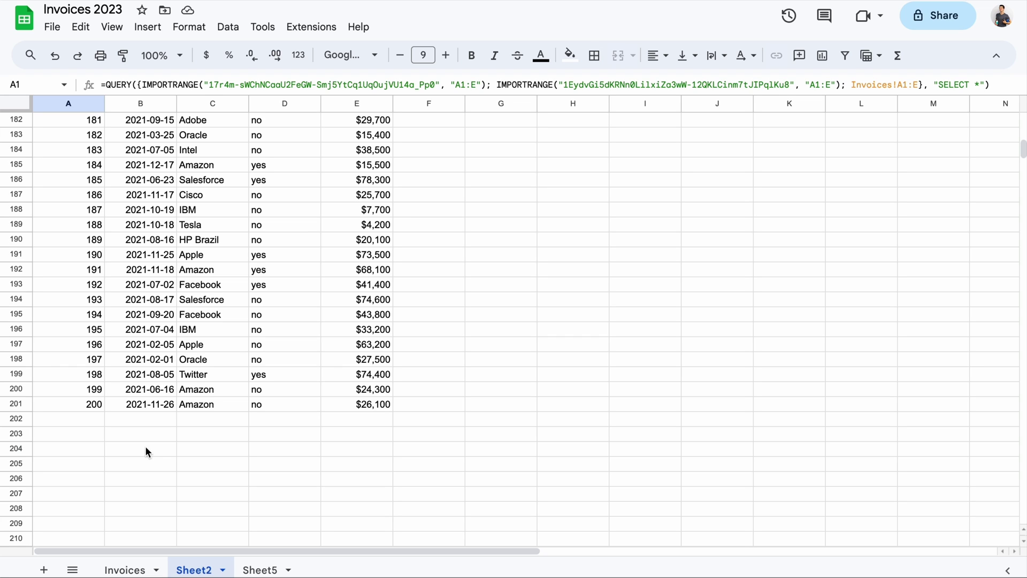
pyautogui.click(980, 85)
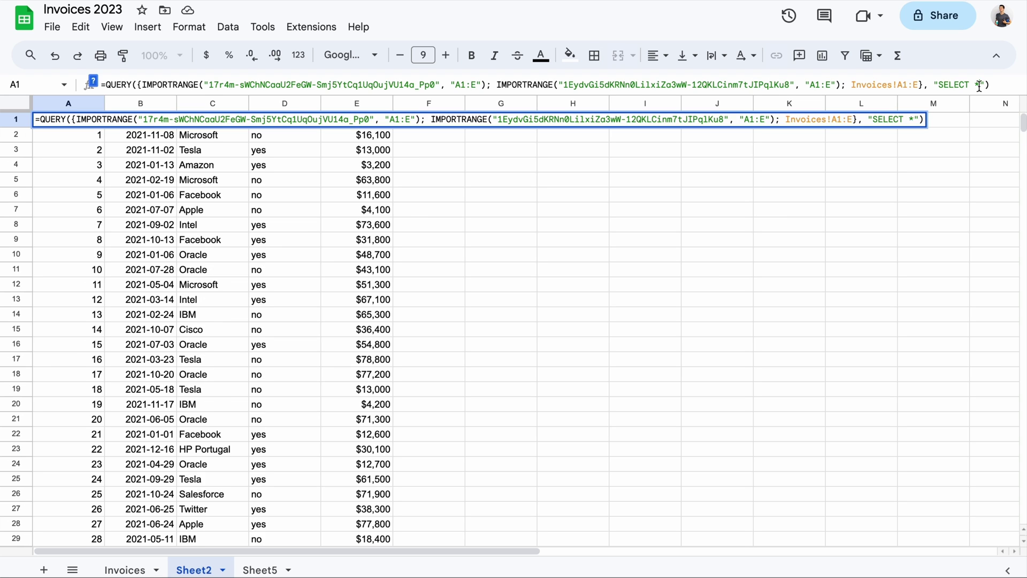
pyautogui.write('WHERE')
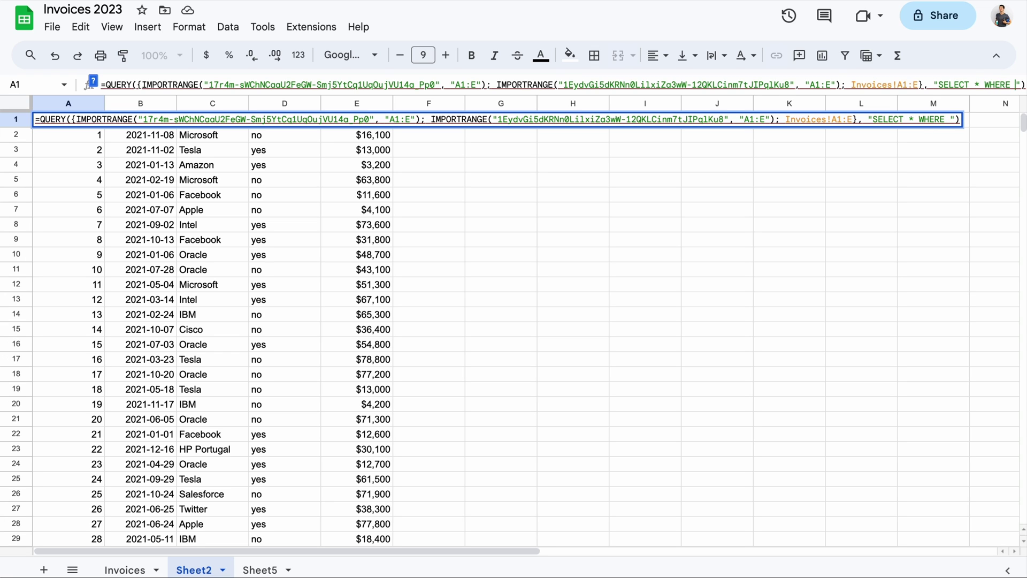
pyautogui.write(' Col1 ')
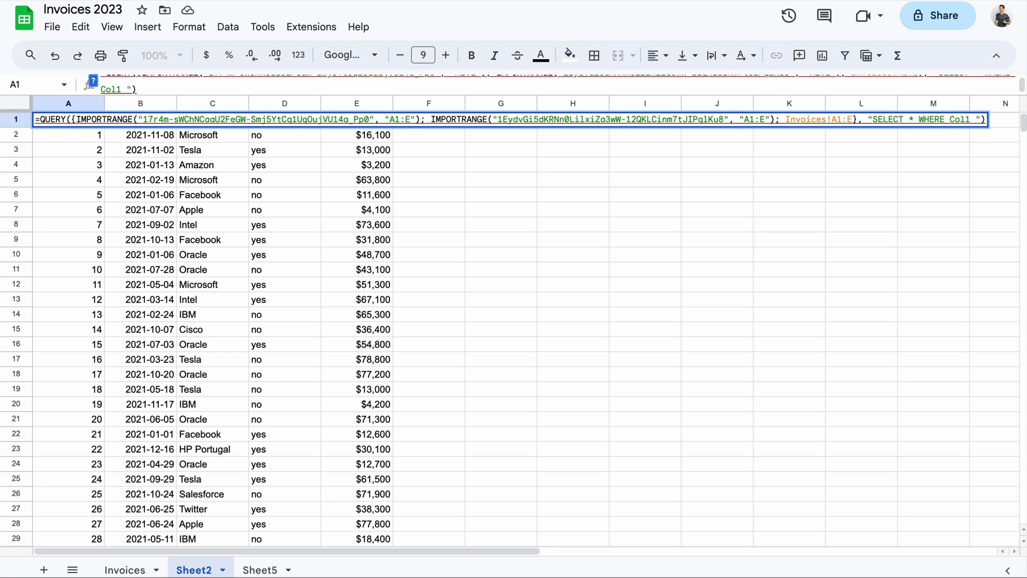
pyautogui.write('is not null')
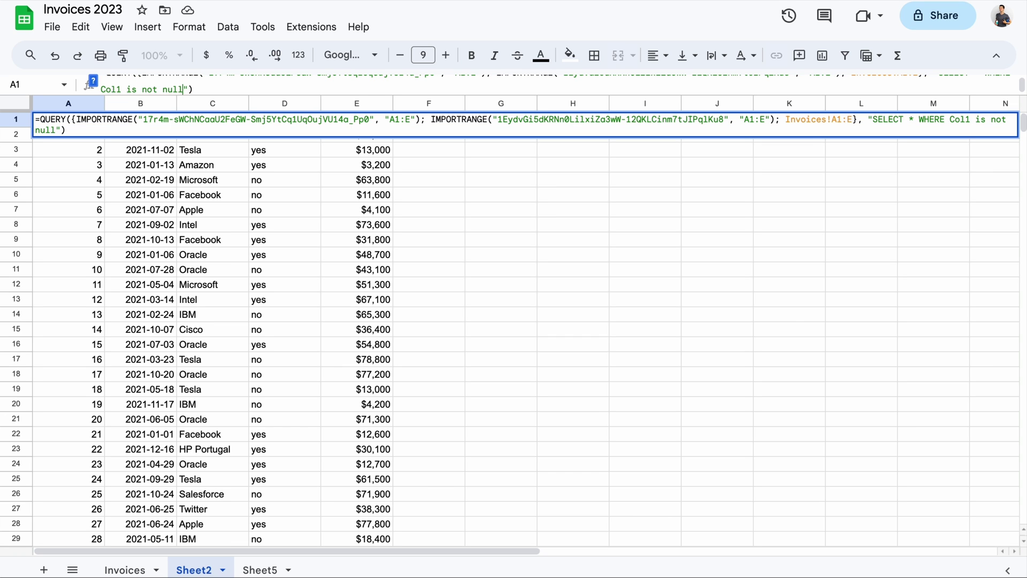
pyautogui.moveTo(573, 103)
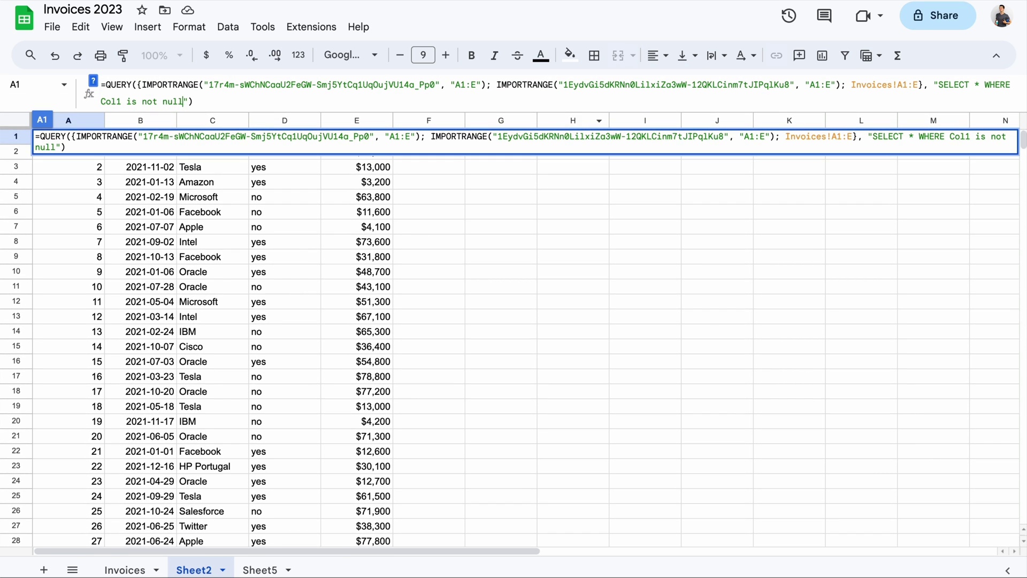
pyautogui.press('Return')
pyautogui.scroll(-15, 155, 403)
pyautogui.scroll(-15, 155, 403)
pyautogui.scroll(-10, 155, 404)
pyautogui.scroll(2, 155, 403)
pyautogui.scroll(1, 155, 403)
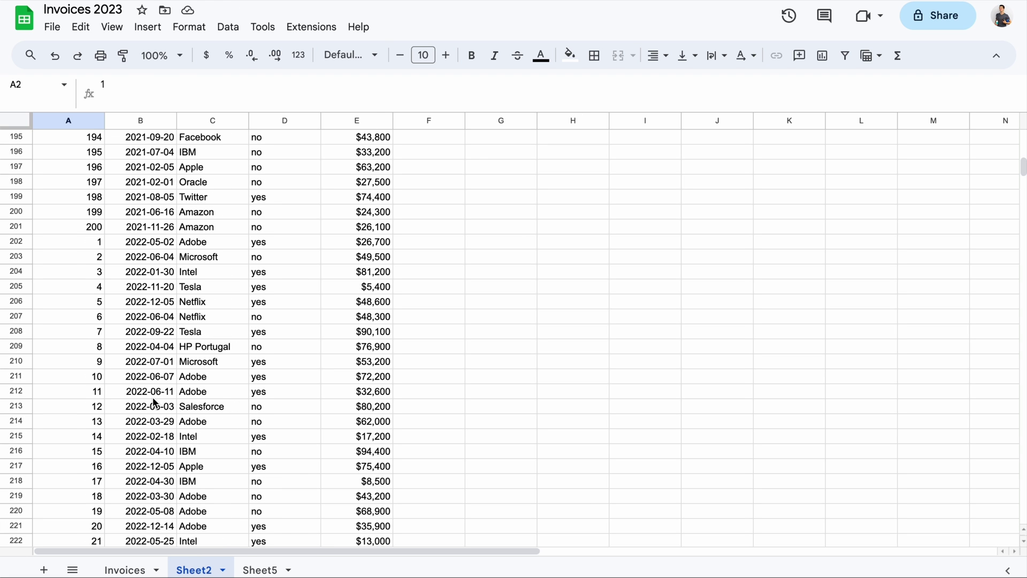
pyautogui.scroll(15, 155, 403)
pyautogui.scroll(15, 155, 403)
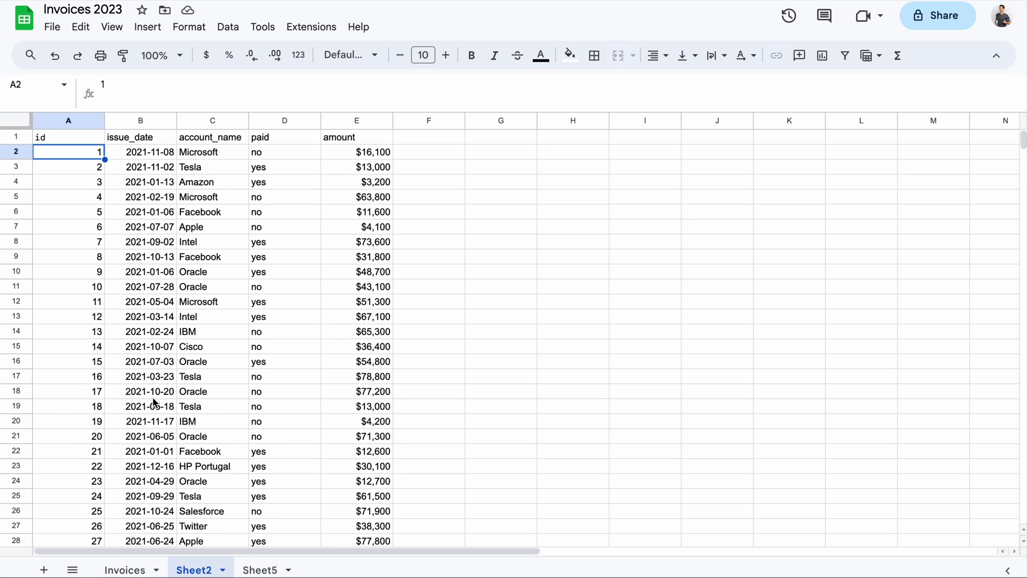
pyautogui.click(69, 139)
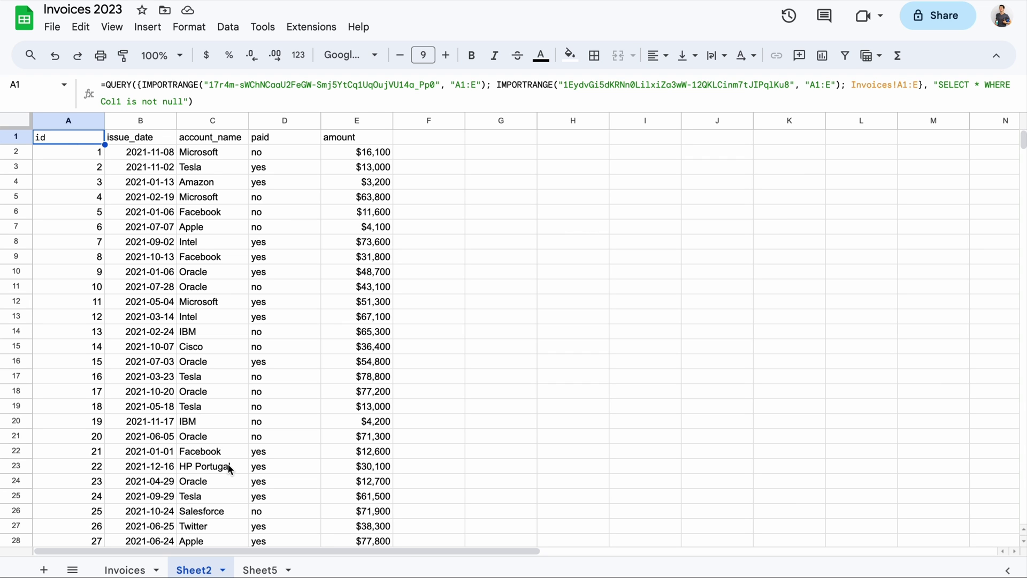
pyautogui.scroll(-6, 229, 464)
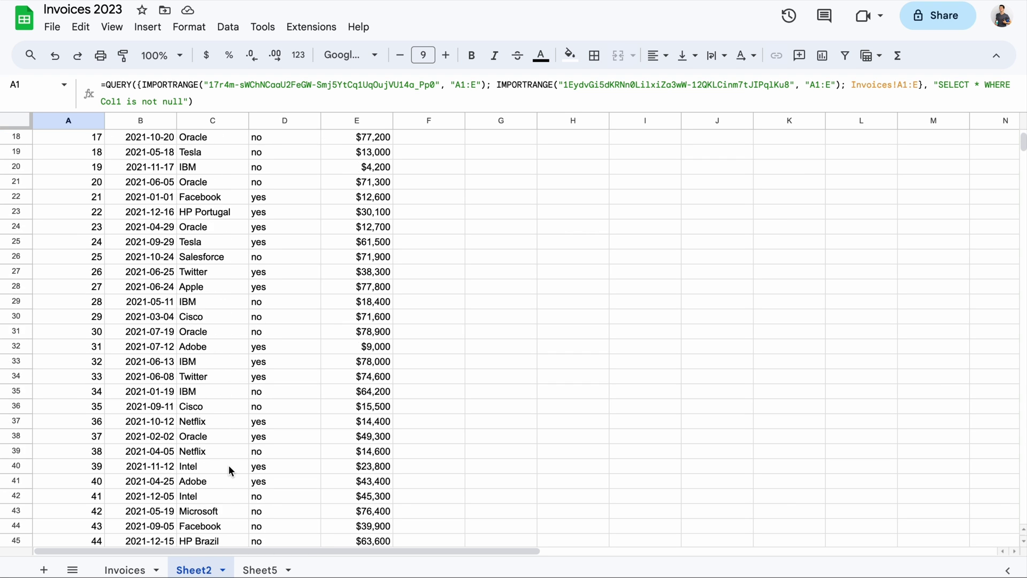
pyautogui.scroll(-3, 229, 465)
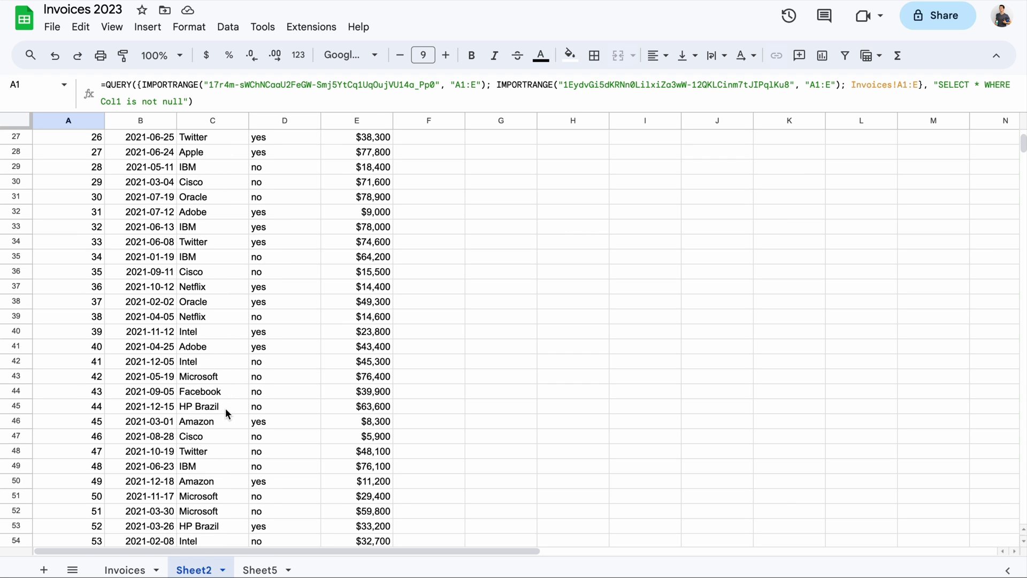
pyautogui.scroll(-2, 226, 408)
pyautogui.scroll(-2, 225, 408)
pyautogui.scroll(-2, 225, 408)
pyautogui.scroll(-3, 226, 408)
pyautogui.scroll(-4, 226, 407)
pyautogui.scroll(-3, 225, 408)
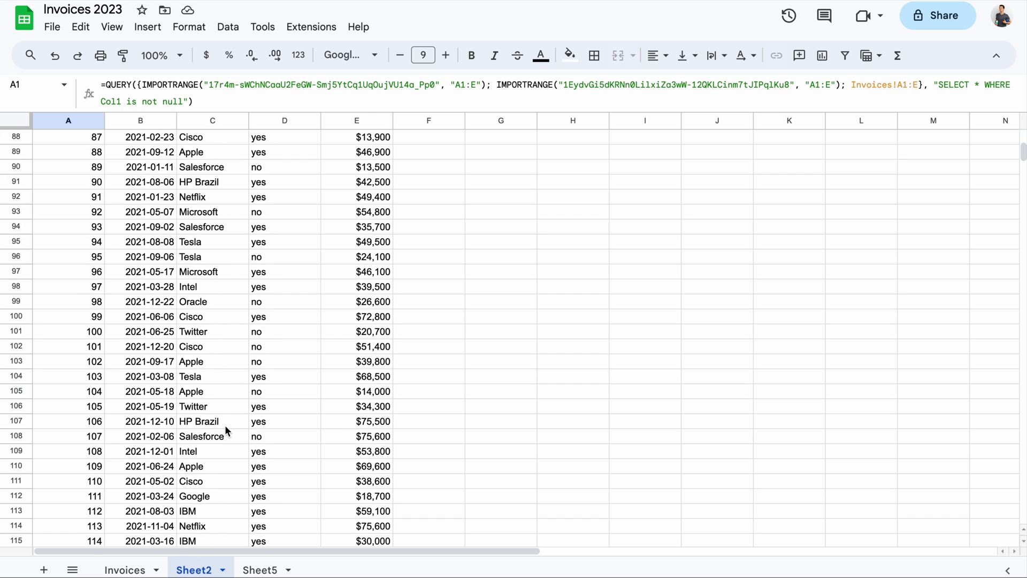
pyautogui.scroll(15, 224, 424)
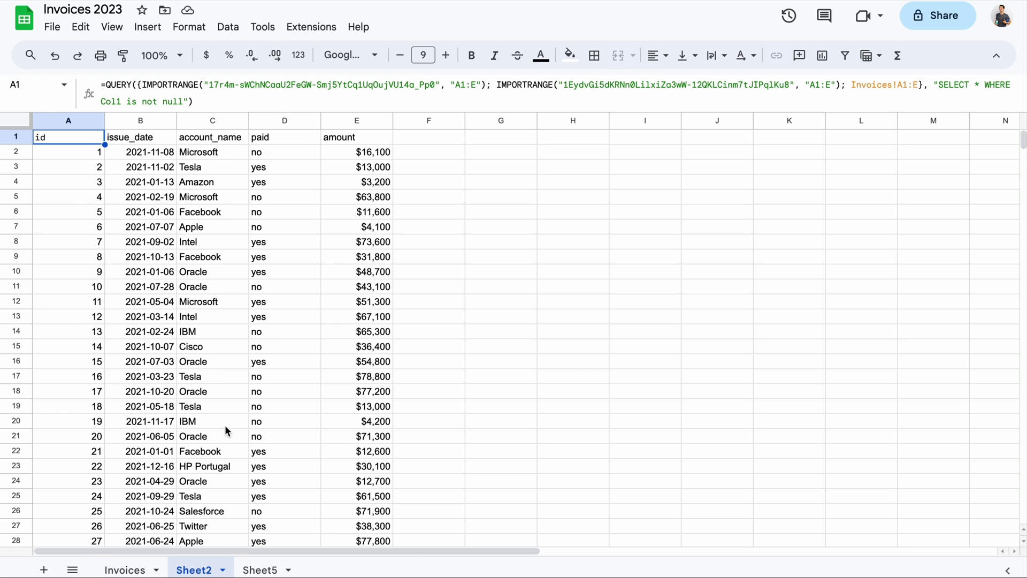
pyautogui.write('3star')
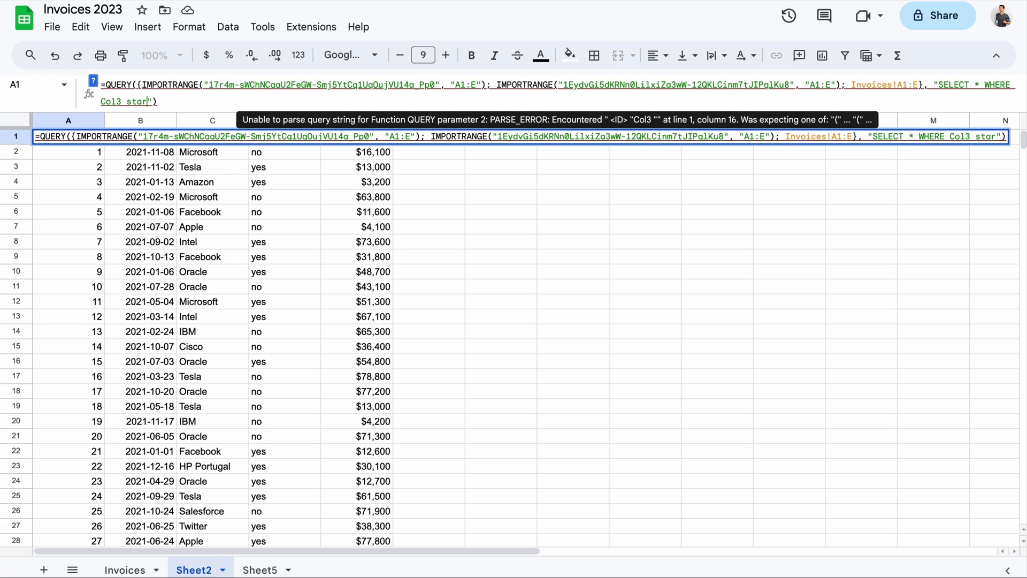
pyautogui.write("ts with 'HP' ")
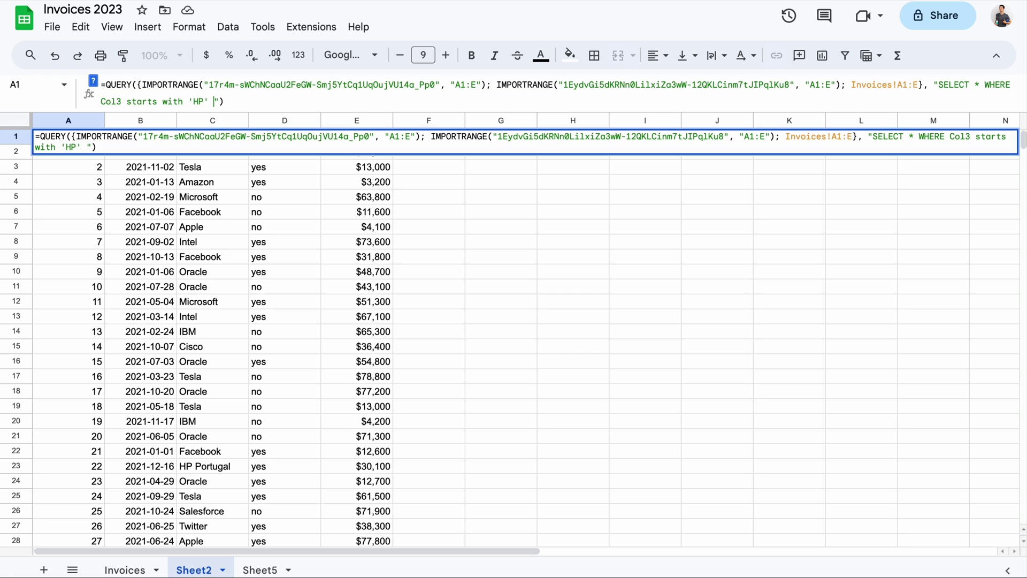
pyautogui.write("AND Col4 = 'no' ORDER BY Col5 desc")
# Apply the query filter for HP accounts with Col4 = 'no', ordered by Col5 descending.
pyautogui.press('Return')
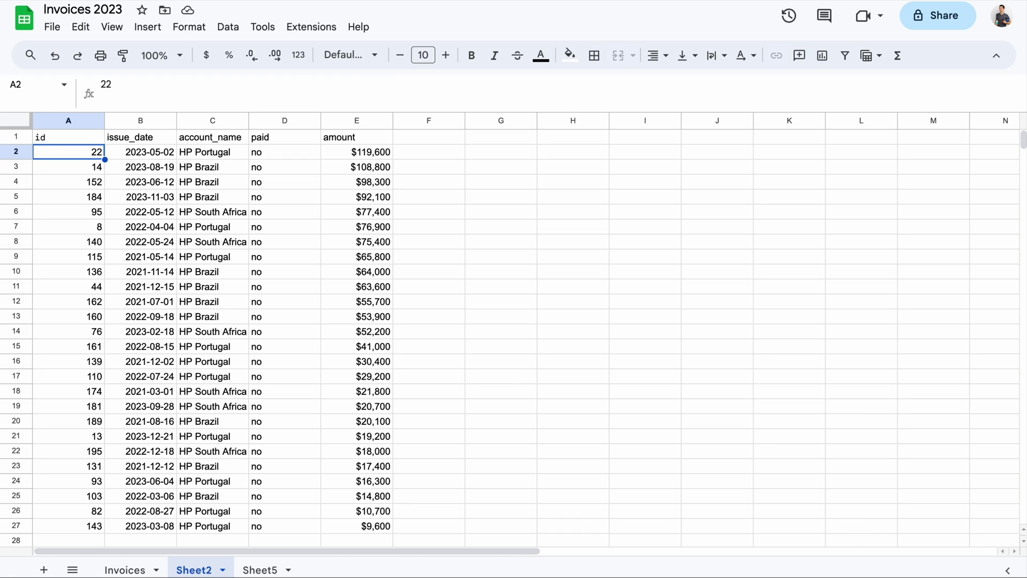
# Change A1's query to SELECT Col3, SUM(Col5) grouped by Col3, pivoted by YEAR(Col2).
pyautogui.press('Up')
pyautogui.click(295, 101)
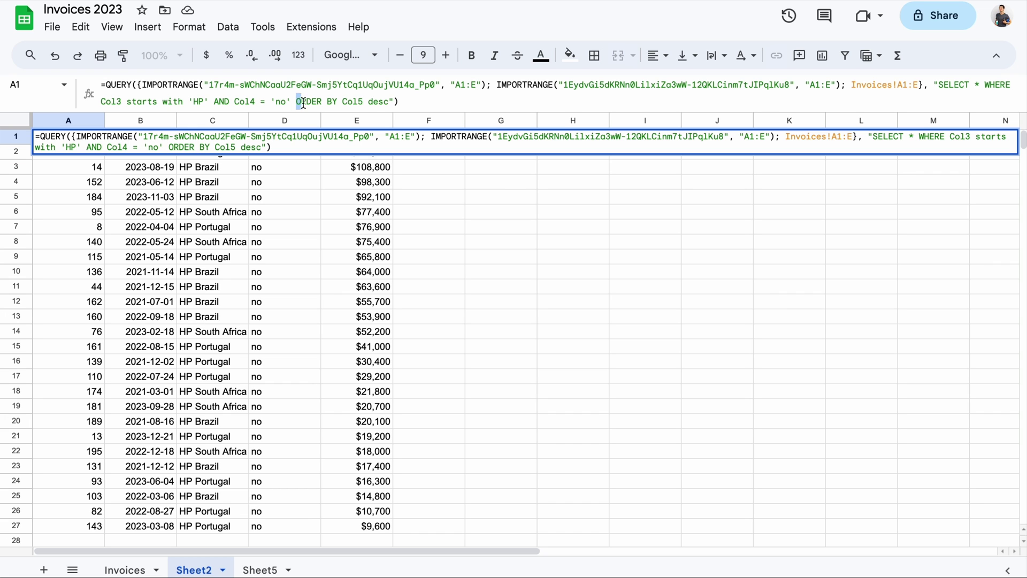
pyautogui.moveTo(295, 101); pyautogui.dragTo(389, 101)
pyautogui.write('GROUP')
pyautogui.write(' BY Col3')
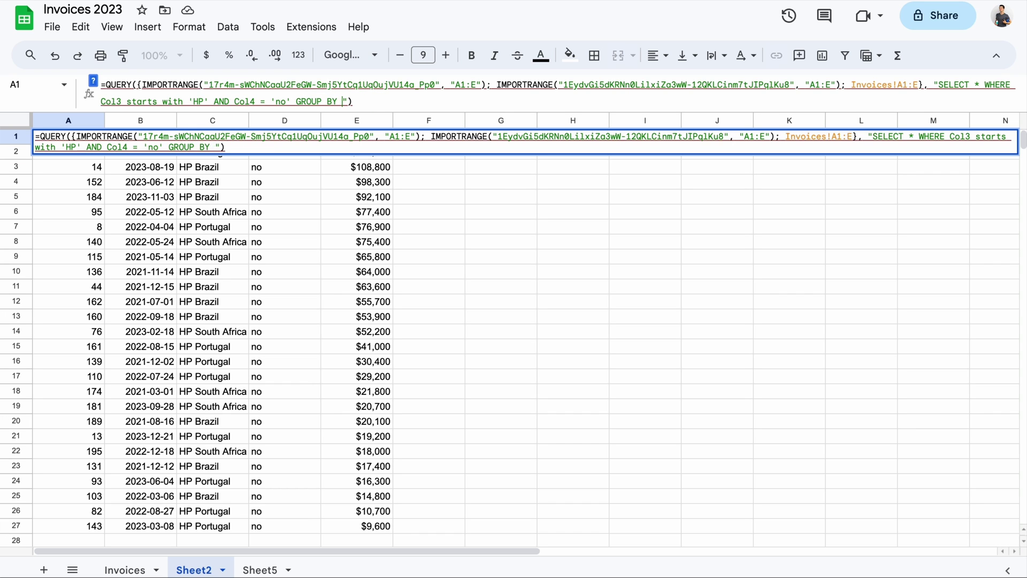
pyautogui.write(' PIVOT(')
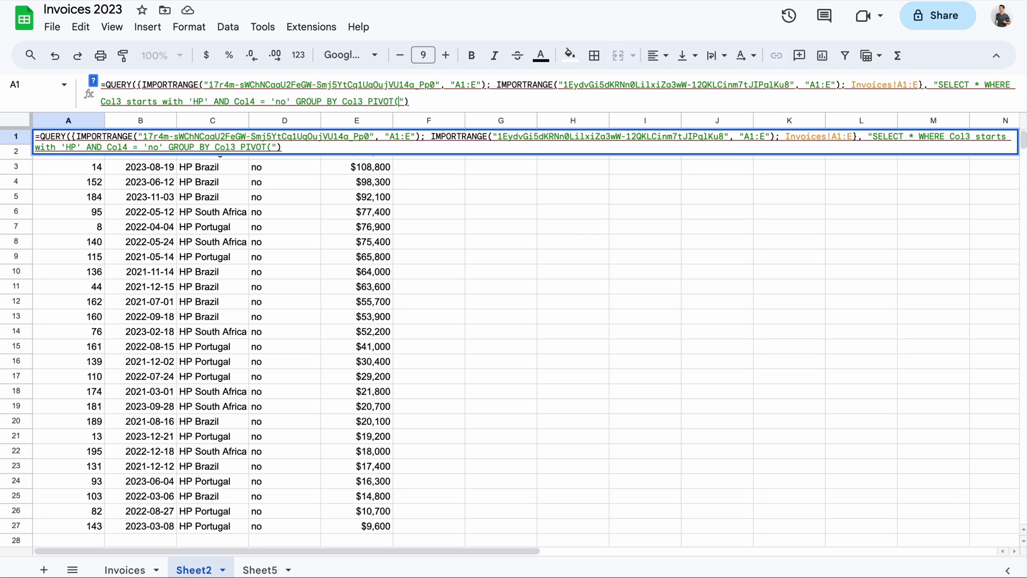
pyautogui.write('YEAR')
pyautogui.write('(Col2))')
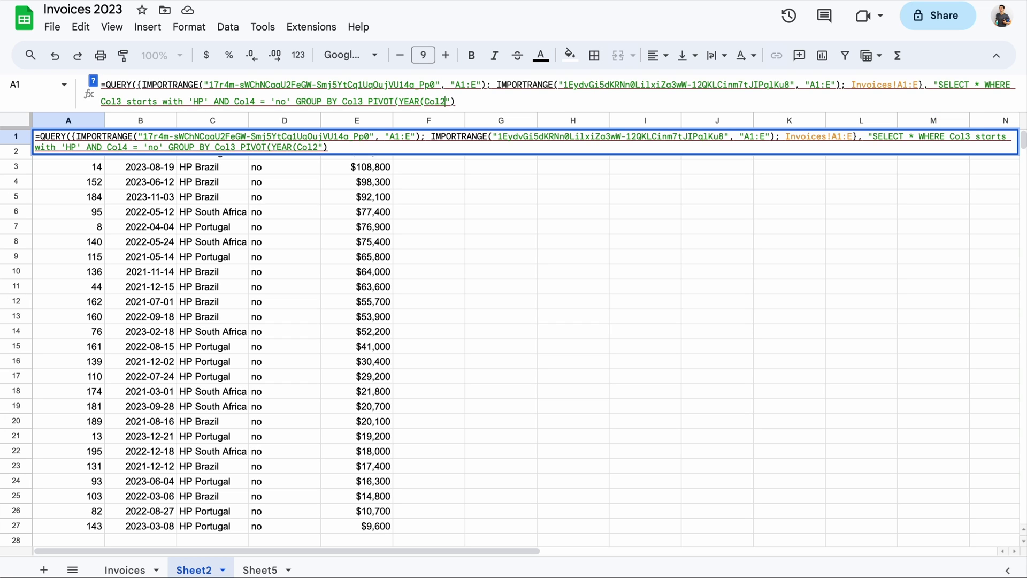
pyautogui.click(979, 84)
pyautogui.press('BackSpace')
pyautogui.write(')')
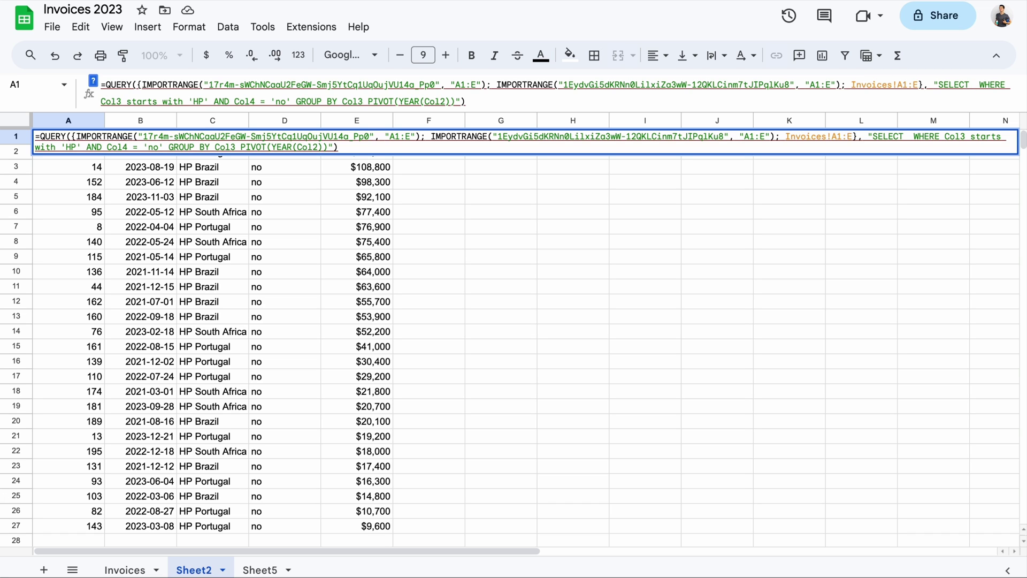
pyautogui.write('Col3,')
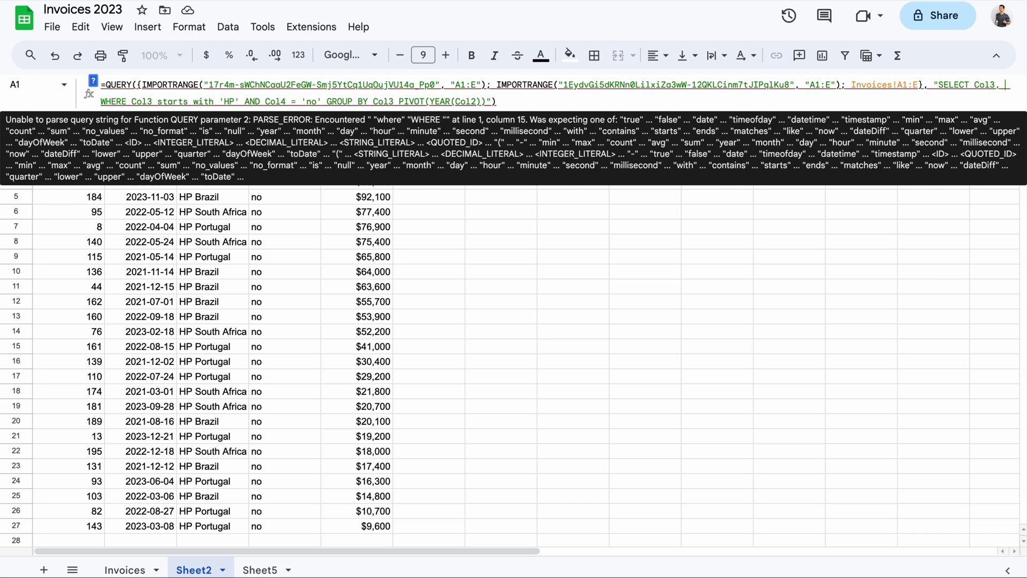
pyautogui.write(' SUM( ')
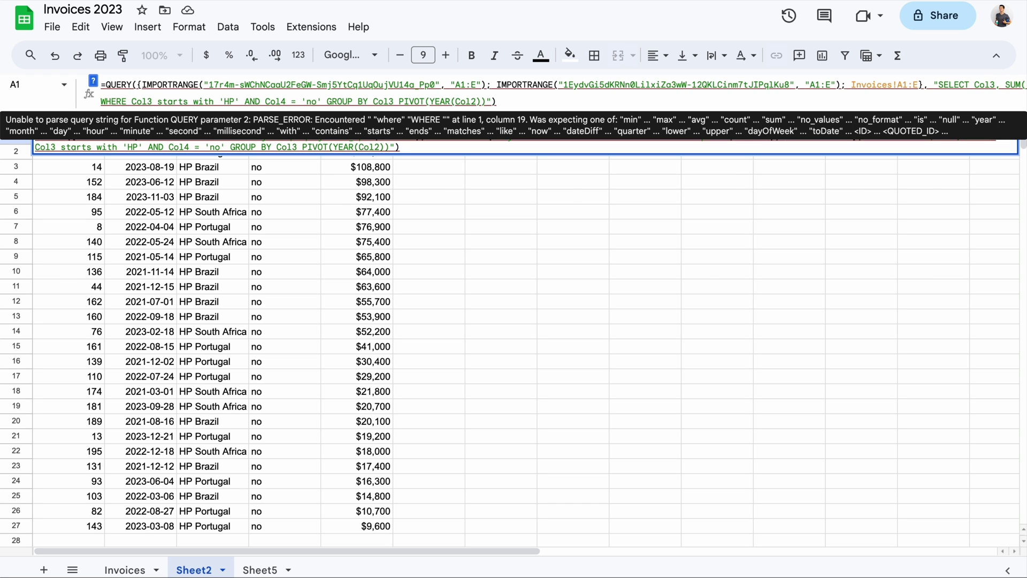
pyautogui.write('Col5)')
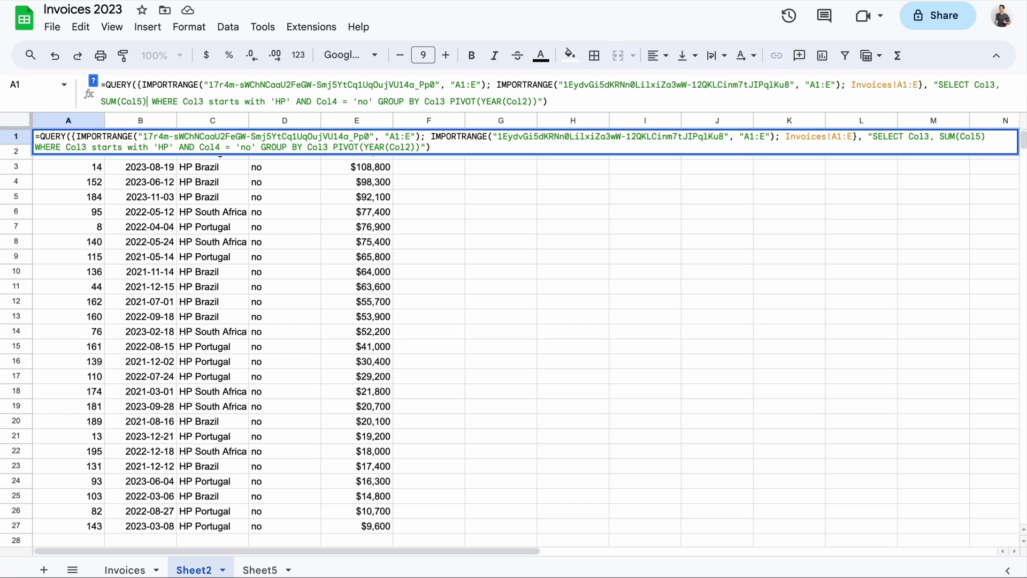
pyautogui.press('Return')
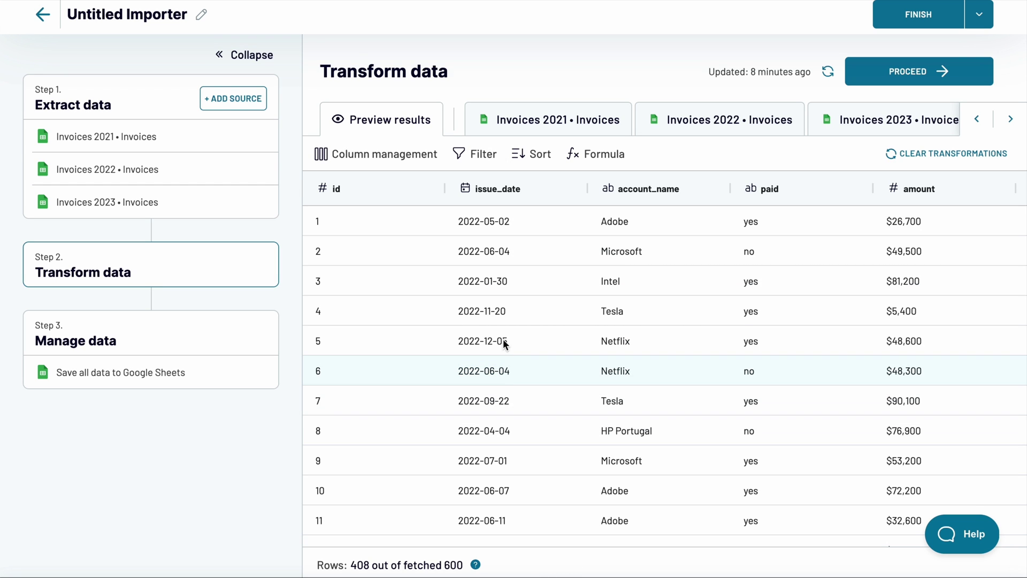
# Filter the rows to paid is no and account_name starts with HP, leaving 26 rows.
pyautogui.click(476, 154)
pyautogui.click(513, 224)
pyautogui.click(490, 318)
pyautogui.click(642, 223)
pyautogui.click(598, 294)
pyautogui.click(768, 223)
pyautogui.write('no')
pyautogui.click(492, 250)
pyautogui.click(526, 268)
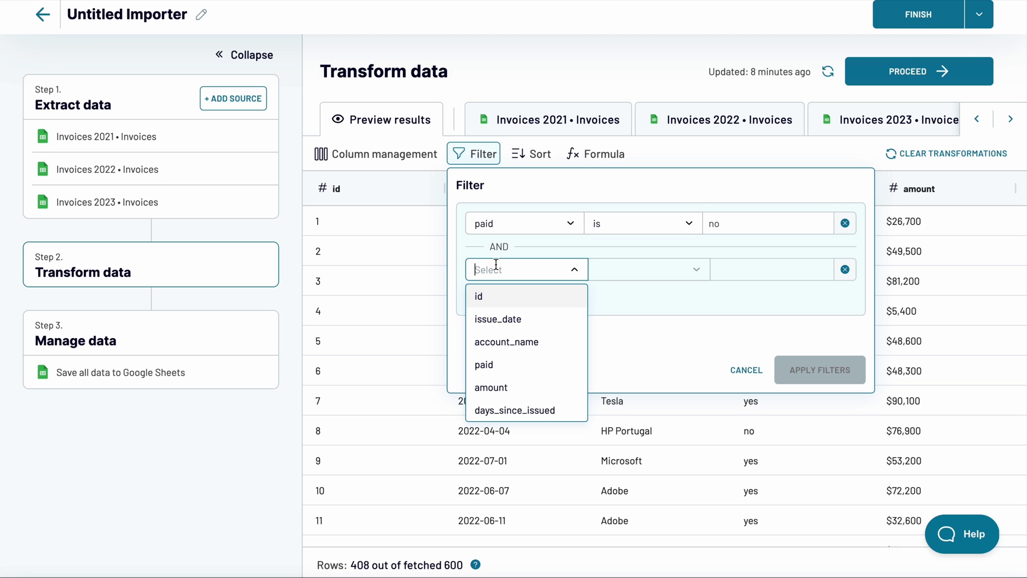
pyautogui.click(506, 341)
pyautogui.click(642, 269)
pyautogui.click(622, 383)
pyautogui.click(738, 271)
pyautogui.write('HP')
pyautogui.click(820, 370)
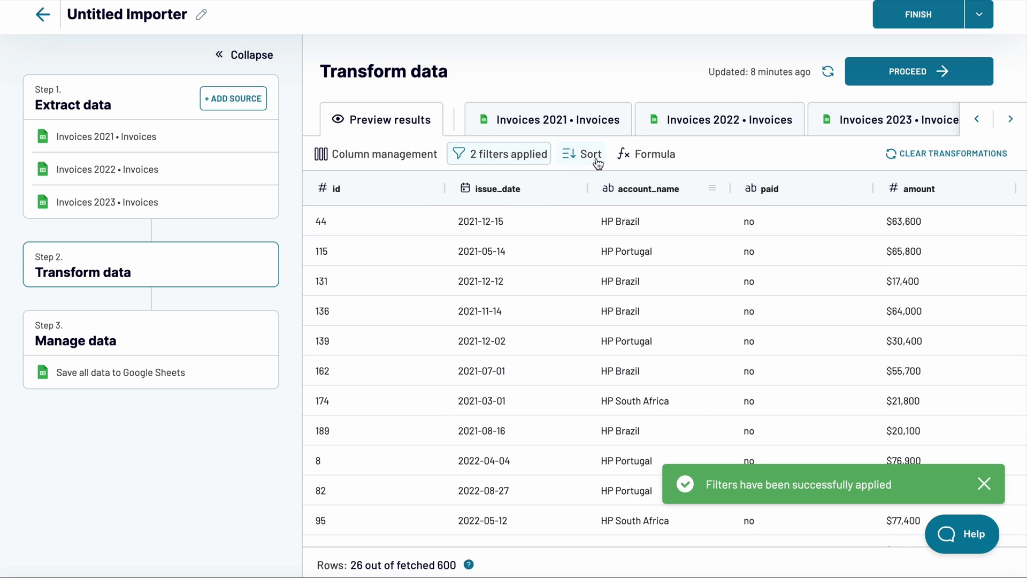
# Add a days_since_issued column with formula DATETIME_DIFF(TODAY(), issue_date, 'days').
pyautogui.click(646, 153)
pyautogui.click(662, 238)
pyautogui.write('days_since_')
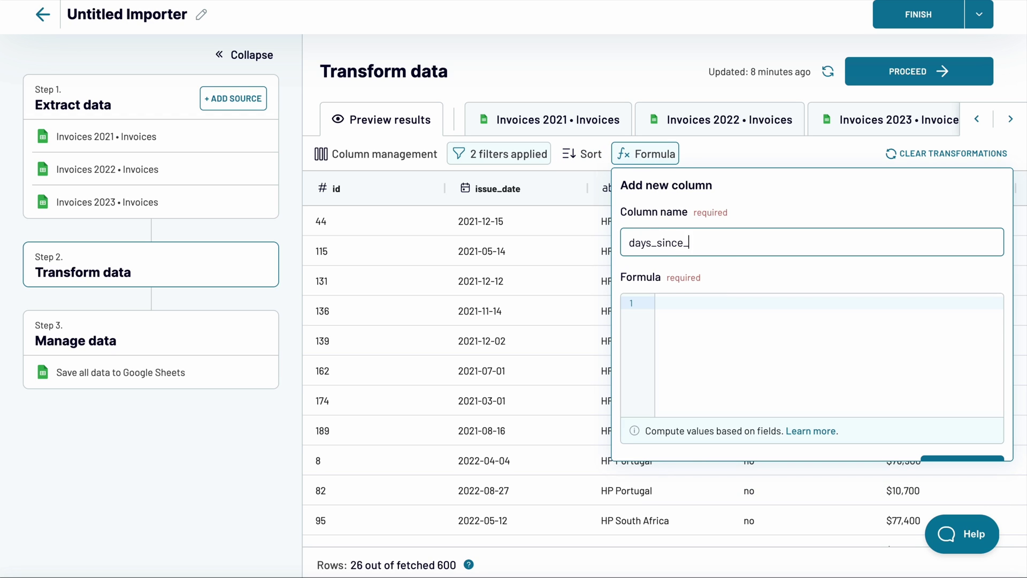
pyautogui.write('issued')
pyautogui.press('Tab')
pyautogui.write('DA')
pyautogui.press('Down')
pyautogui.press('Down')
pyautogui.press('Return')
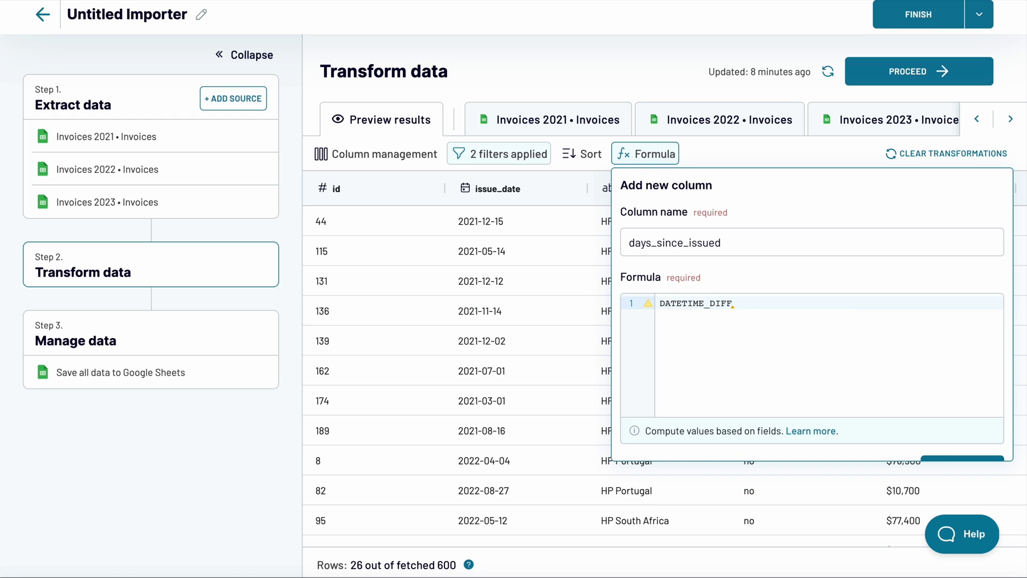
pyautogui.write('(TODAY(), ')
pyautogui.write("issue_date, 'days'")
pyautogui.scroll(-5, 811, 353)
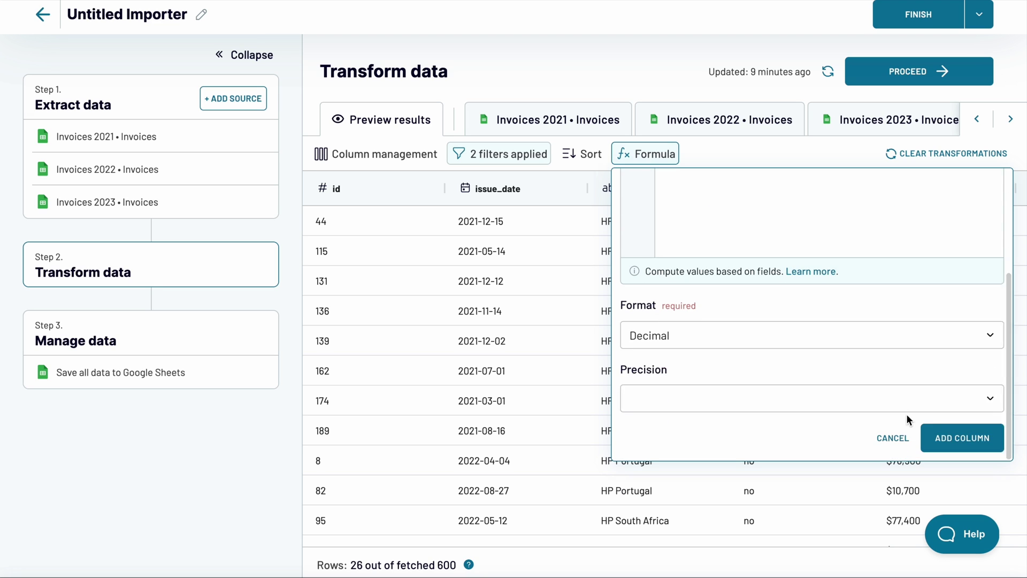
pyautogui.click(963, 439)
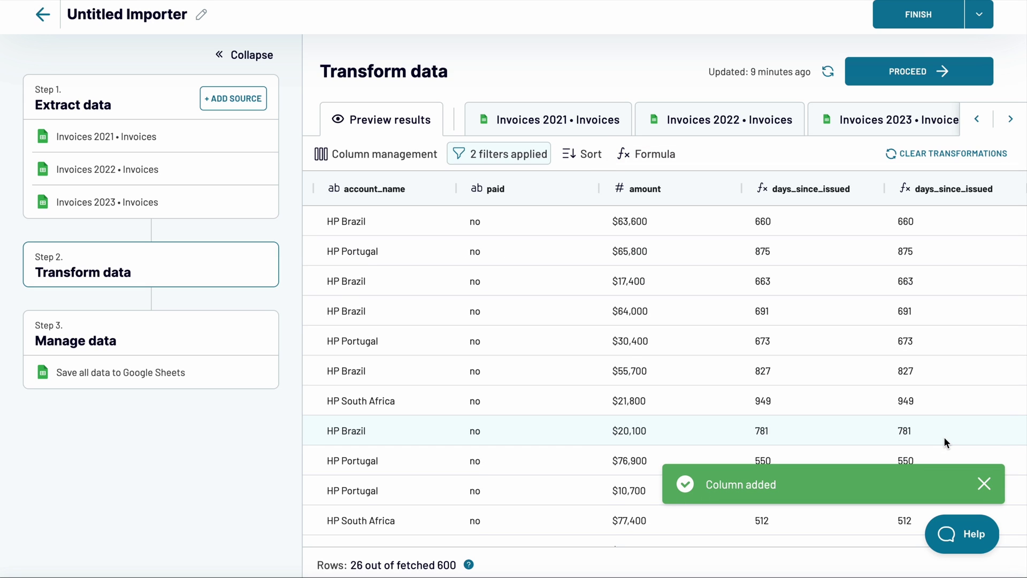